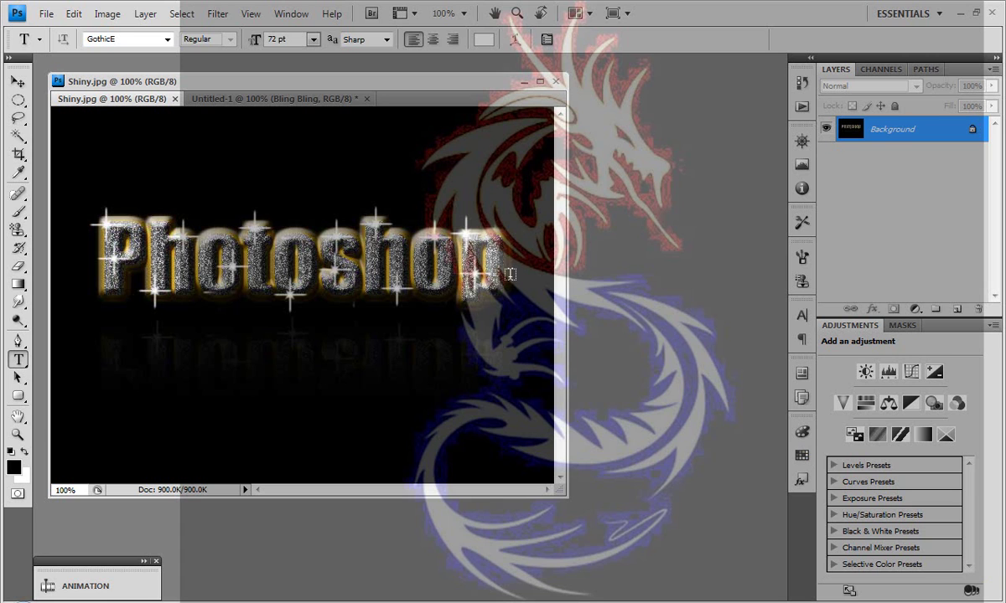
- Close the Untitled-1 'Bling Bling' draft without saving, then select the Move tool
left_click(367, 100)
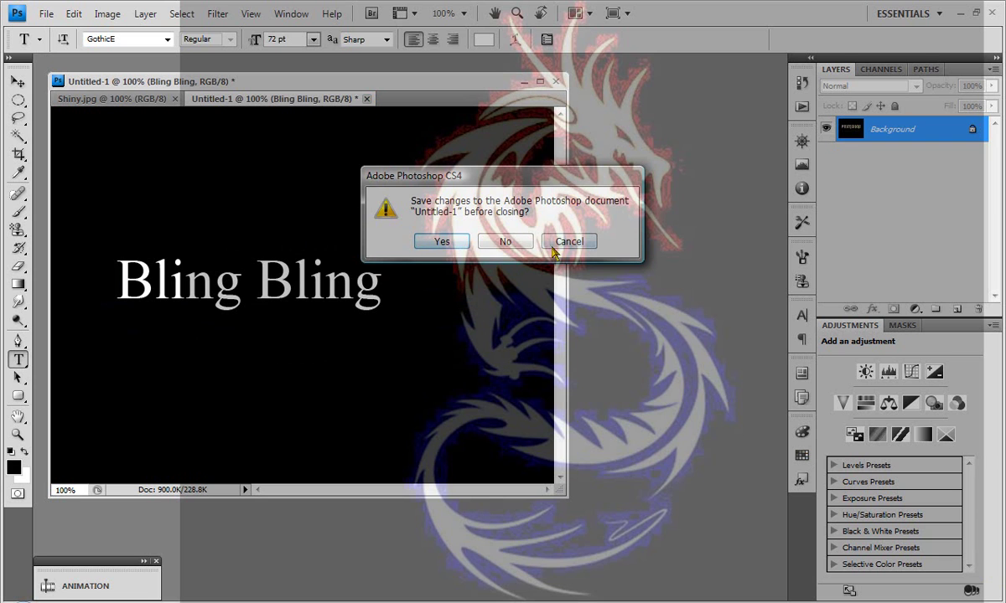
left_click(519, 246)
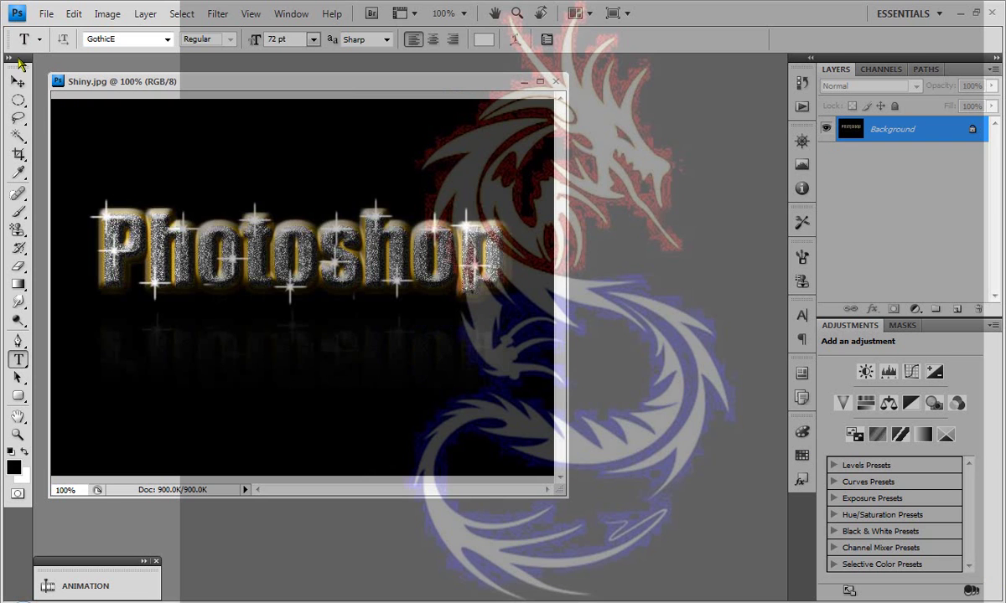
left_click(15, 80)
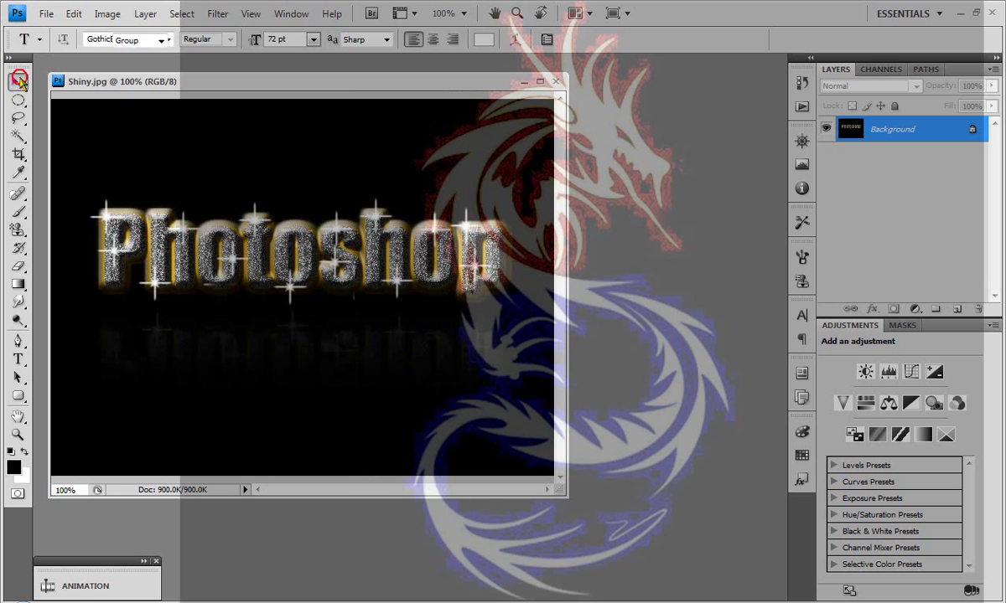
- Start a new Untitled-1 document from the Web preset at 640 × 480 px, 72 ppi
left_click(47, 13)
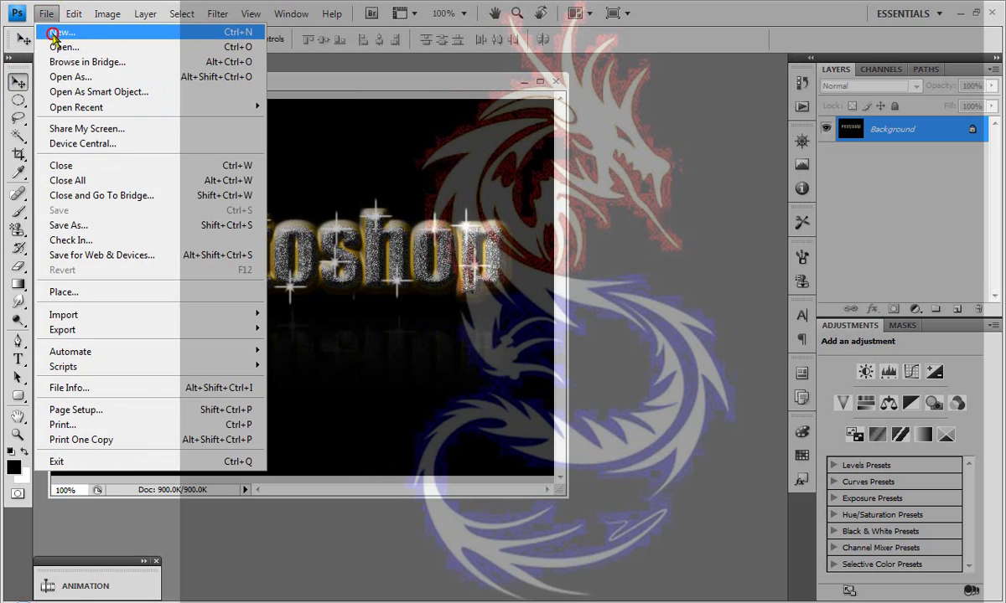
left_click(52, 32)
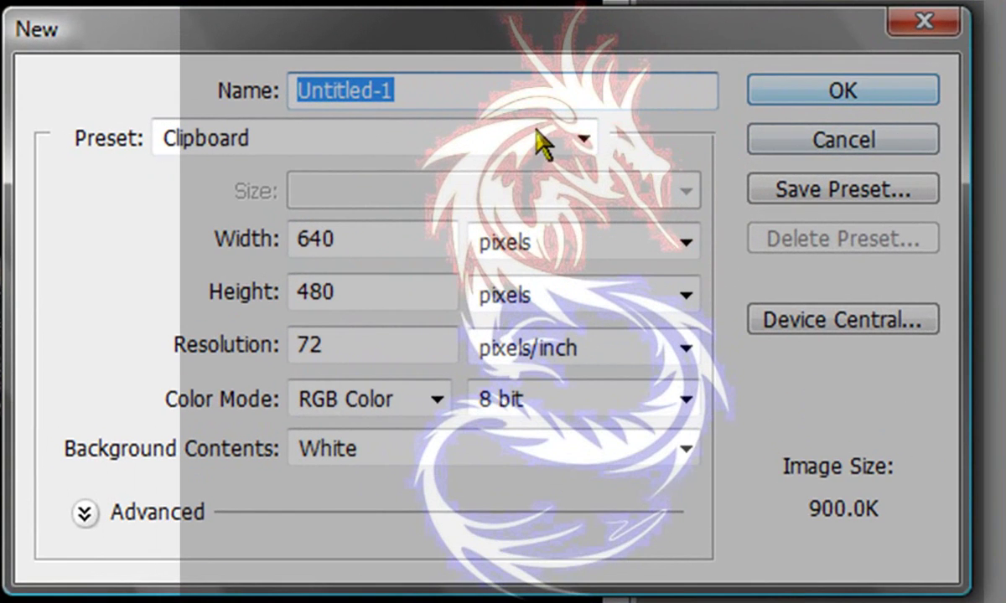
left_click(495, 144)
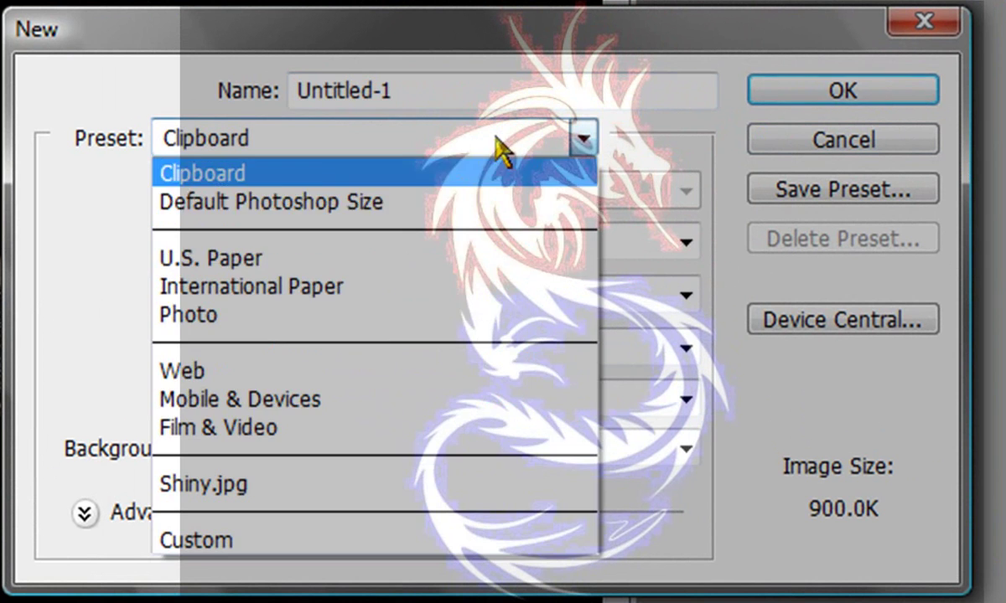
left_click(241, 379)
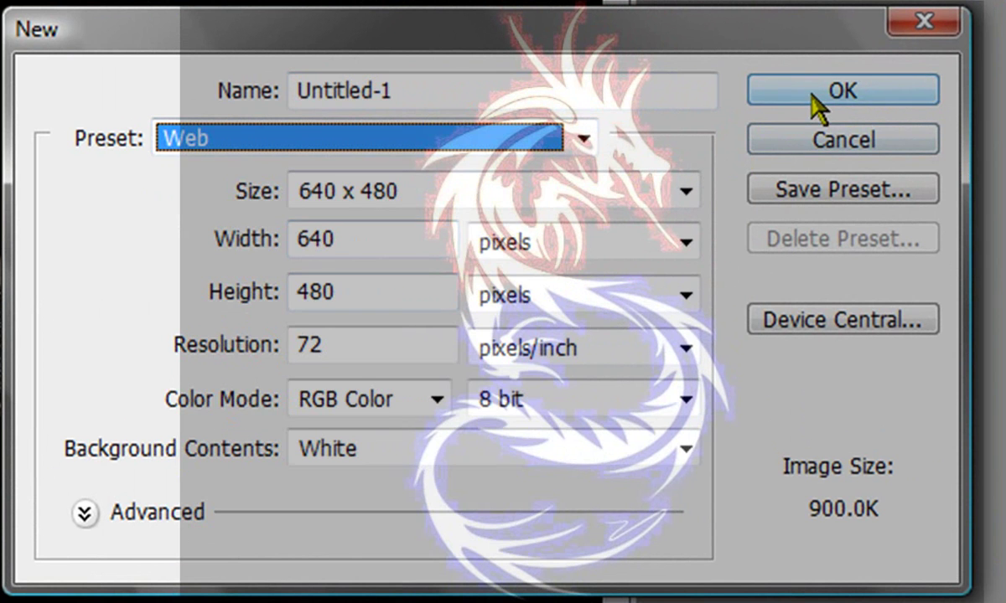
left_click(820, 106)
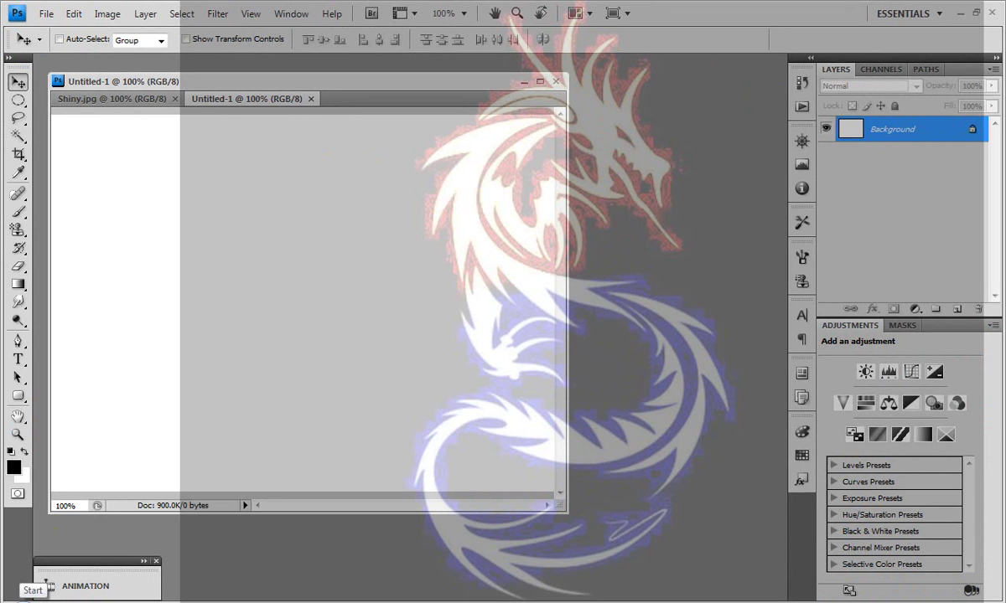
- Fill the canvas black and type 'Bilng Bilng' in white 72 pt GothicE, removing the extra space
key("alt+BackSpace")
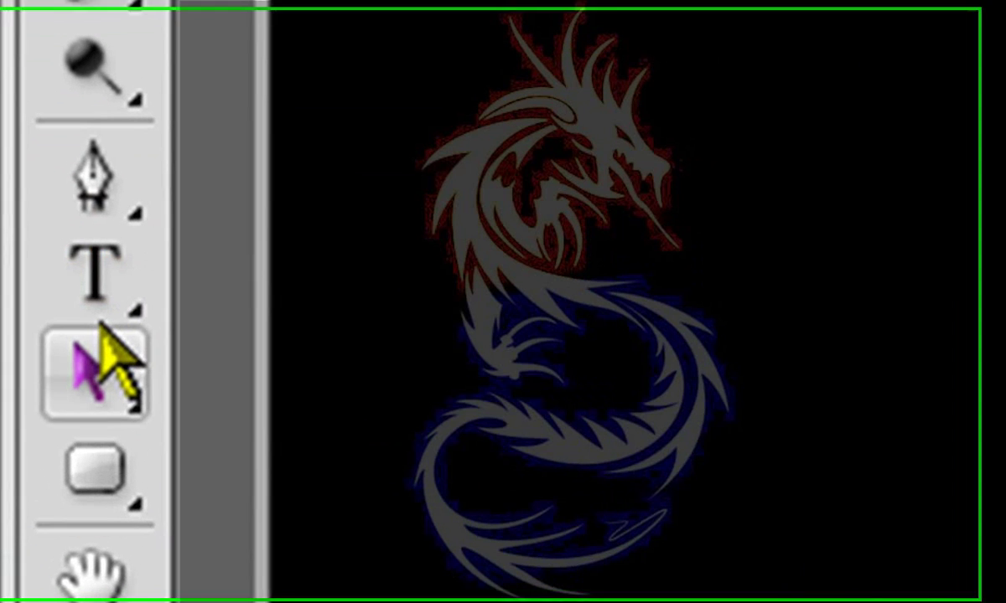
left_click(17, 360)
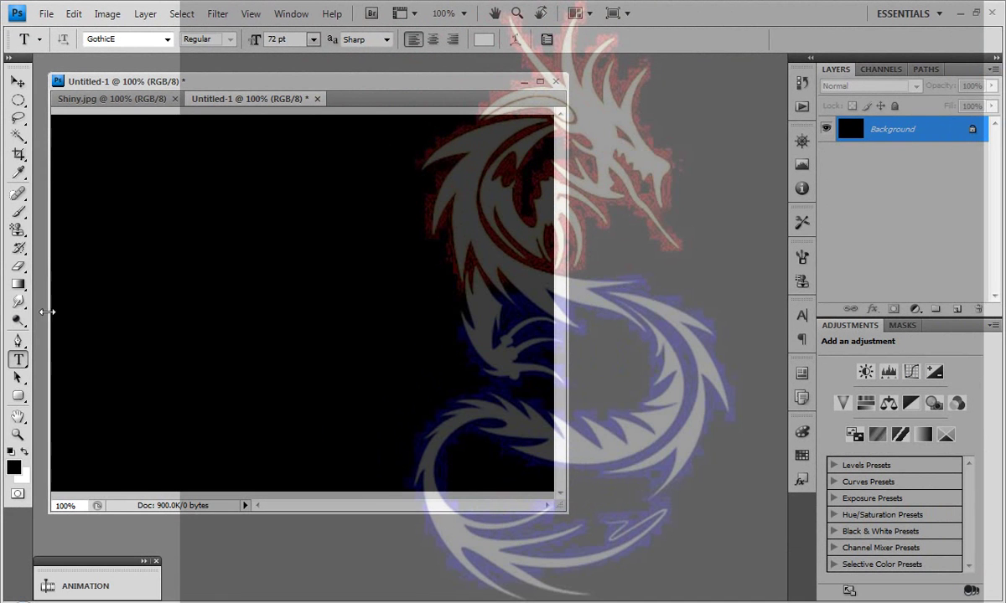
left_click(67, 311)
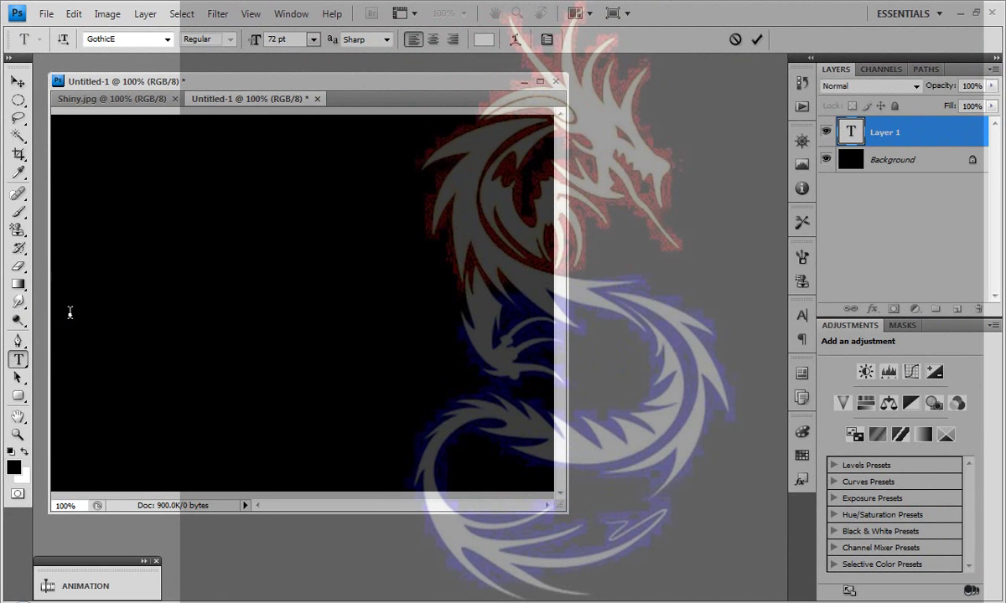
type("Bilng ")
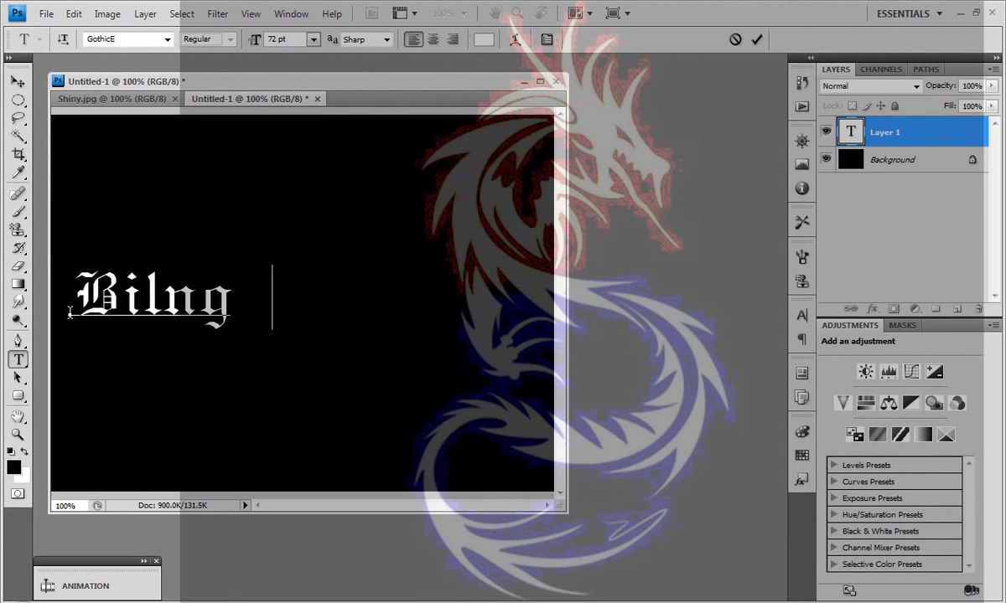
type("Bilng")
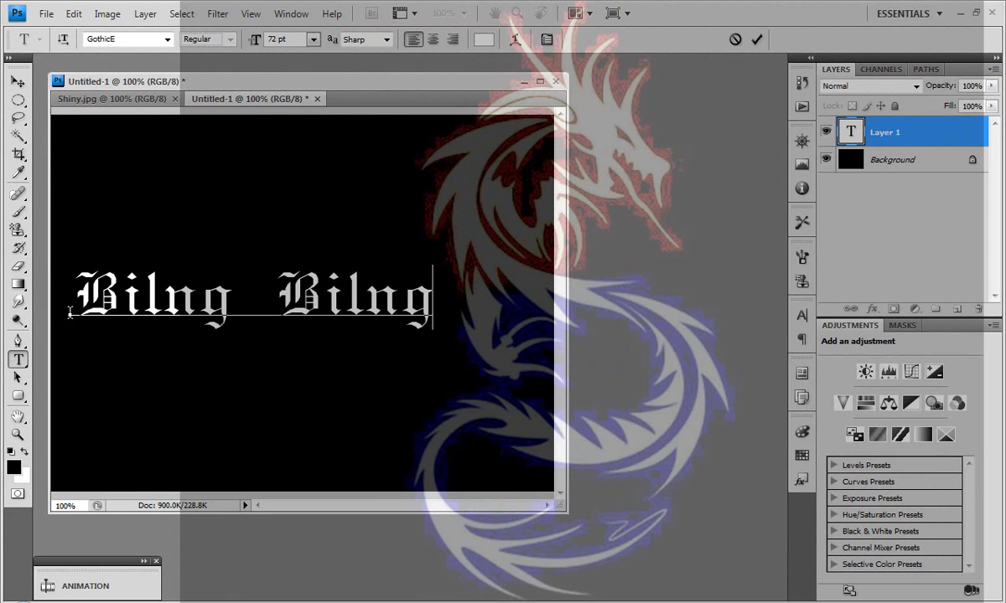
key("Left")
key("Left")
key("Left")
key("Left")
key("BackSpace")
key("BackSpace")
- Scale the Bilng Bilng text to about 124% × 141% and shift it slightly upward
left_click(17, 80)
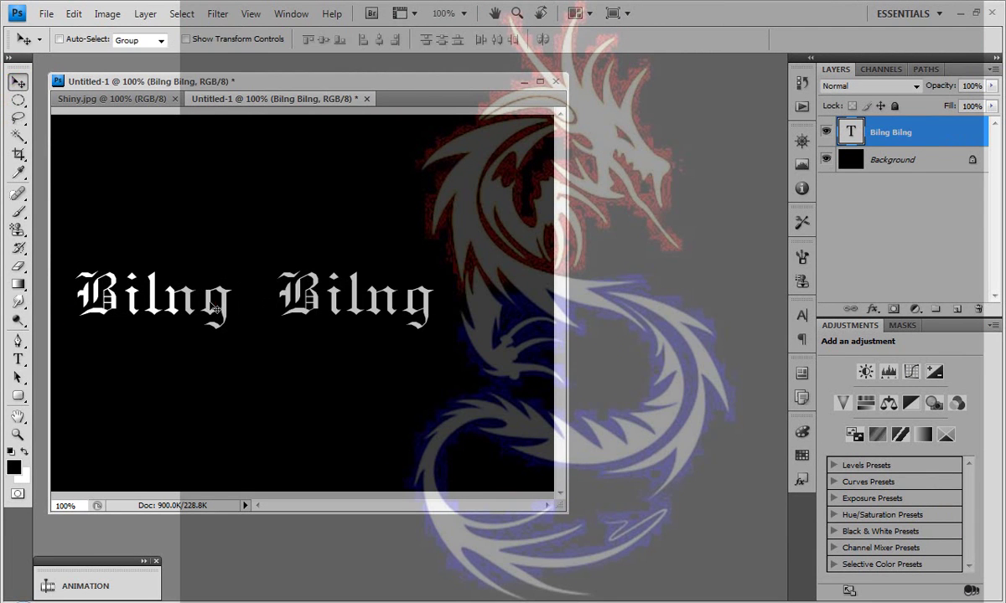
left_click_drag(199, 287, 252, 298)
key("ctrl+t")
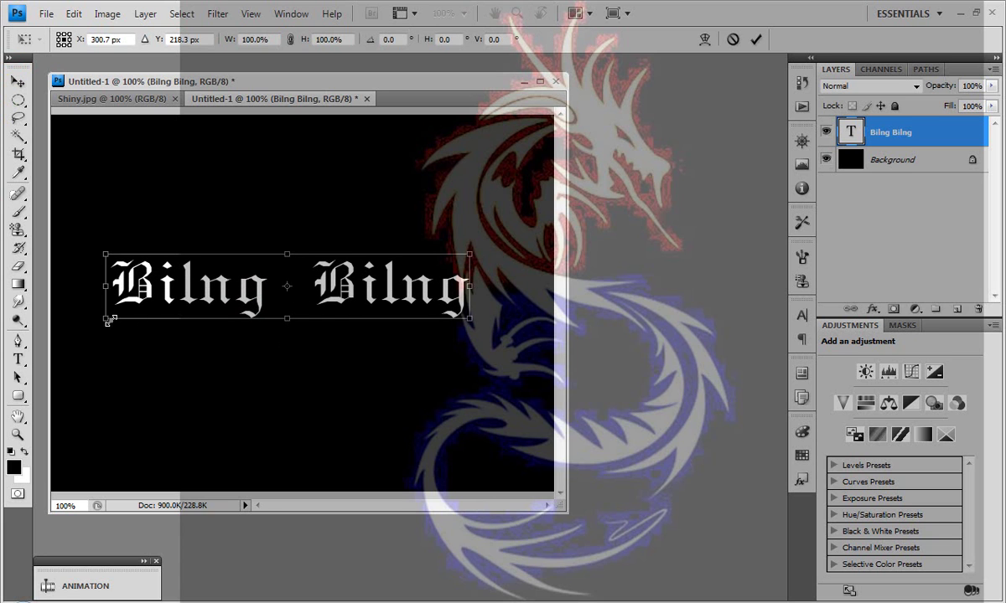
left_click_drag(109, 319, 72, 330)
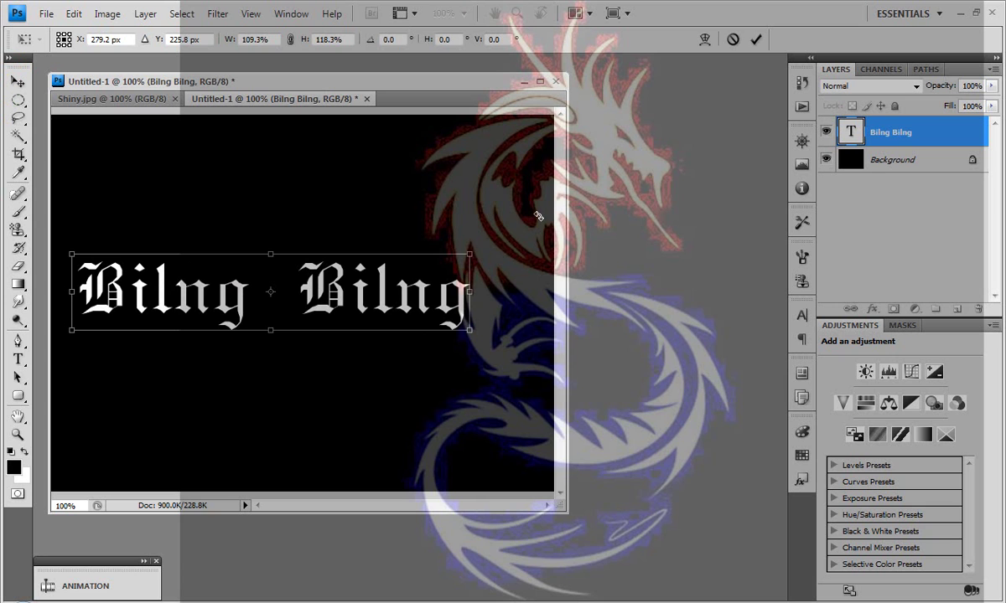
left_click_drag(470, 254, 530, 232)
key("Return")
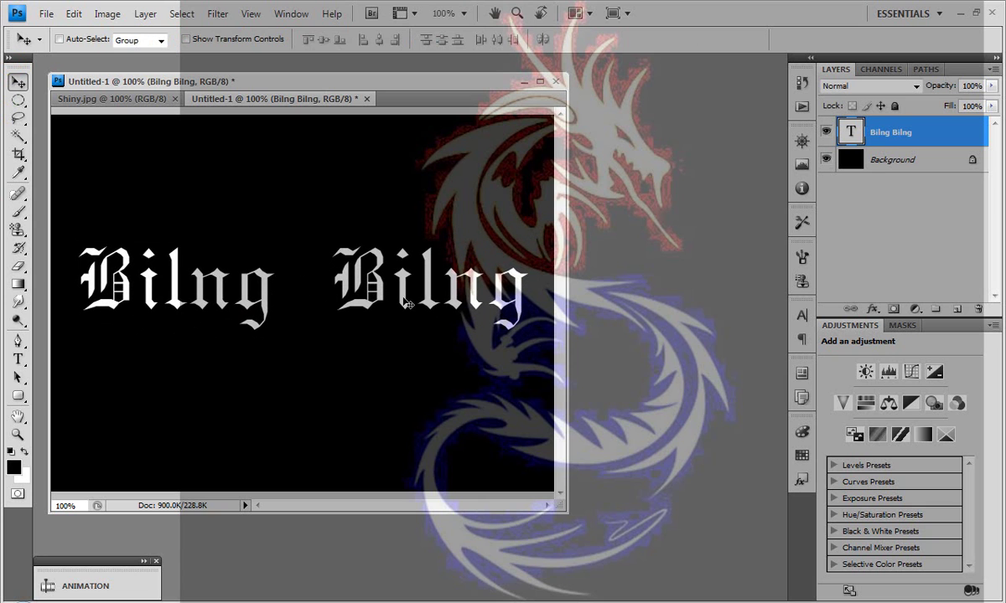
left_click_drag(405, 302, 409, 292)
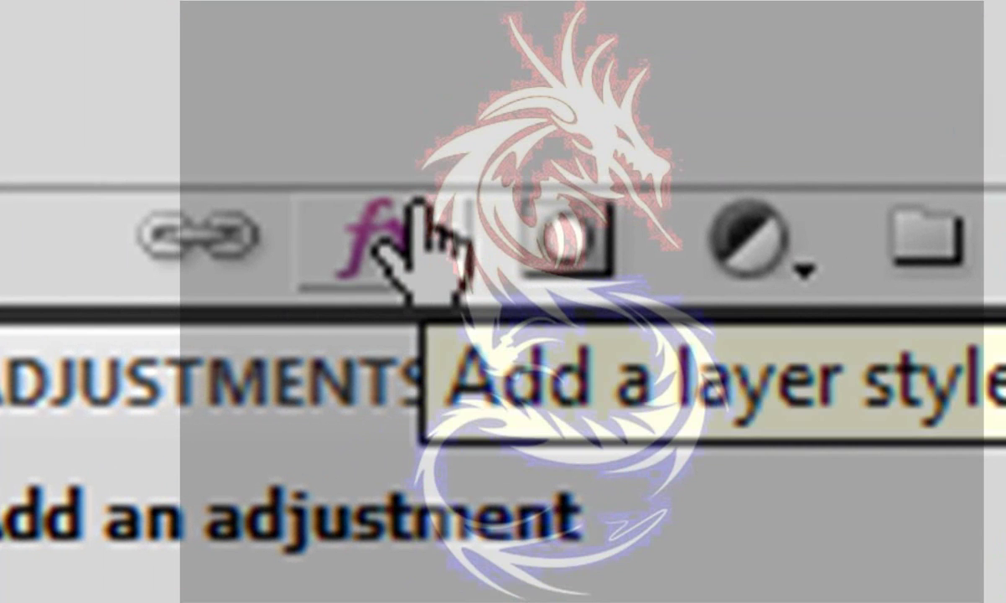
- Add Bevel and Emboss to the text: Emboss style, Smooth technique, 215% depth, 13 px size
left_click(402, 230)
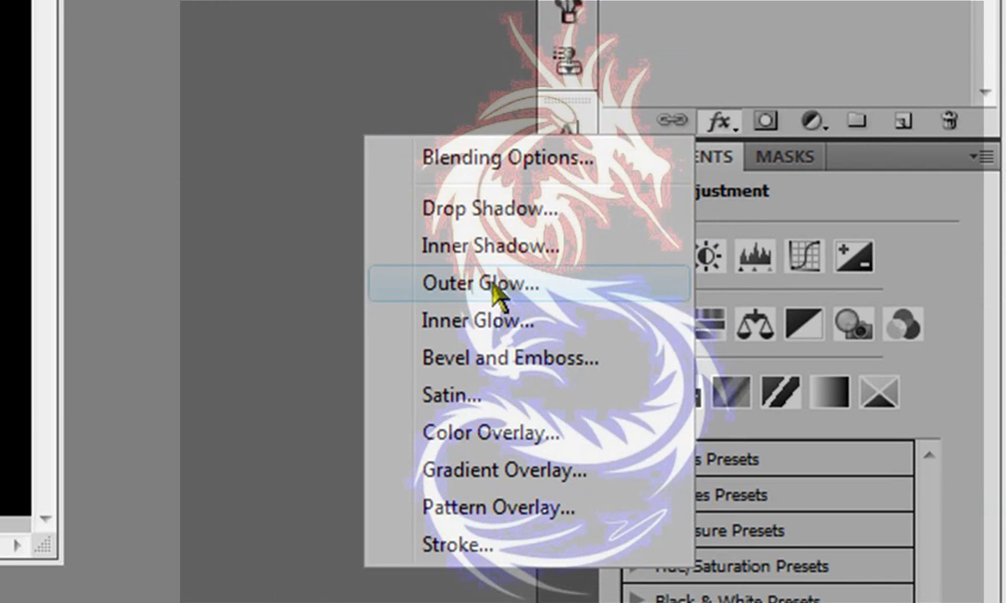
left_click(495, 362)
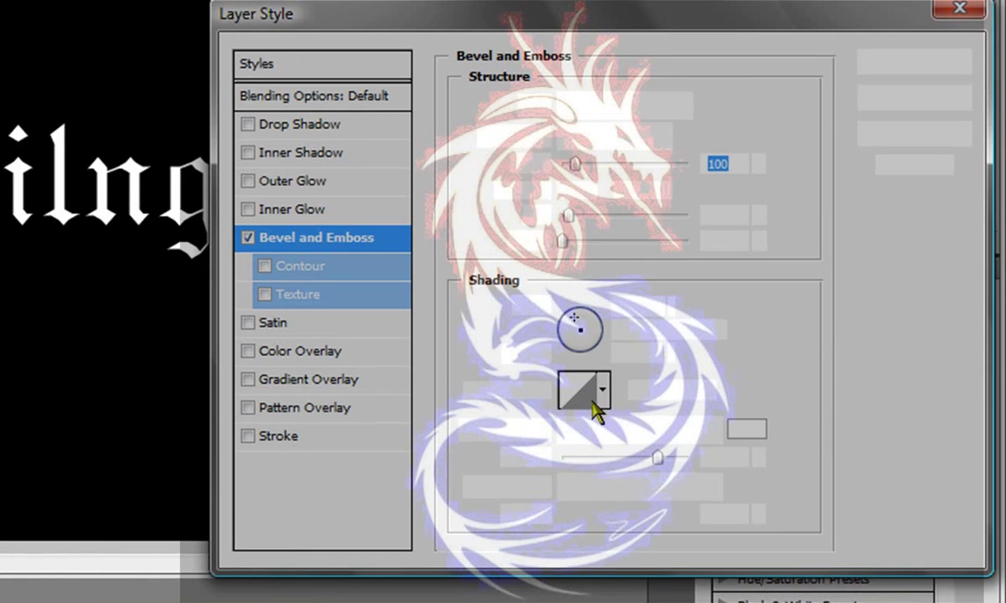
left_click(683, 106)
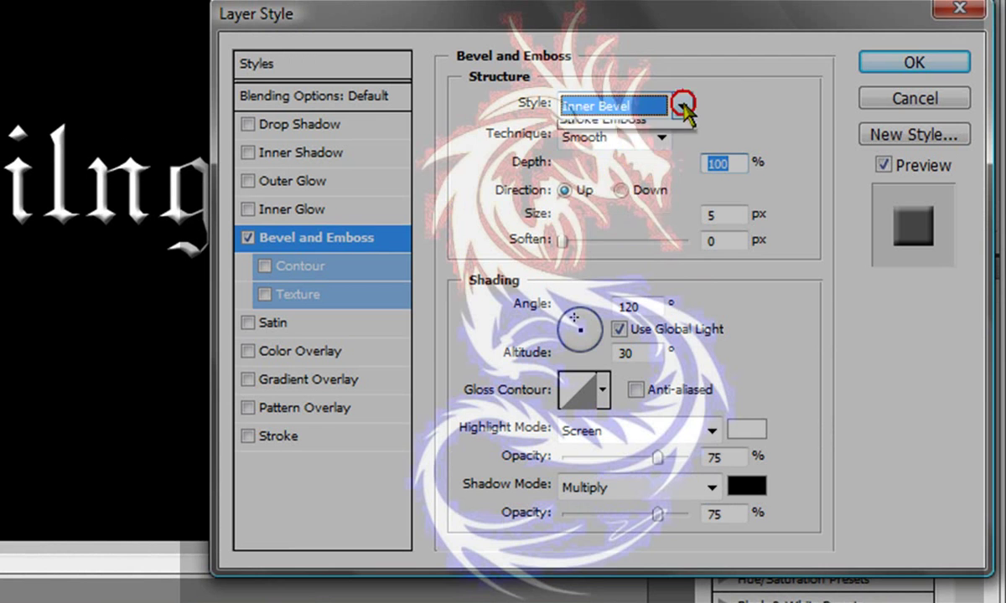
left_click(578, 172)
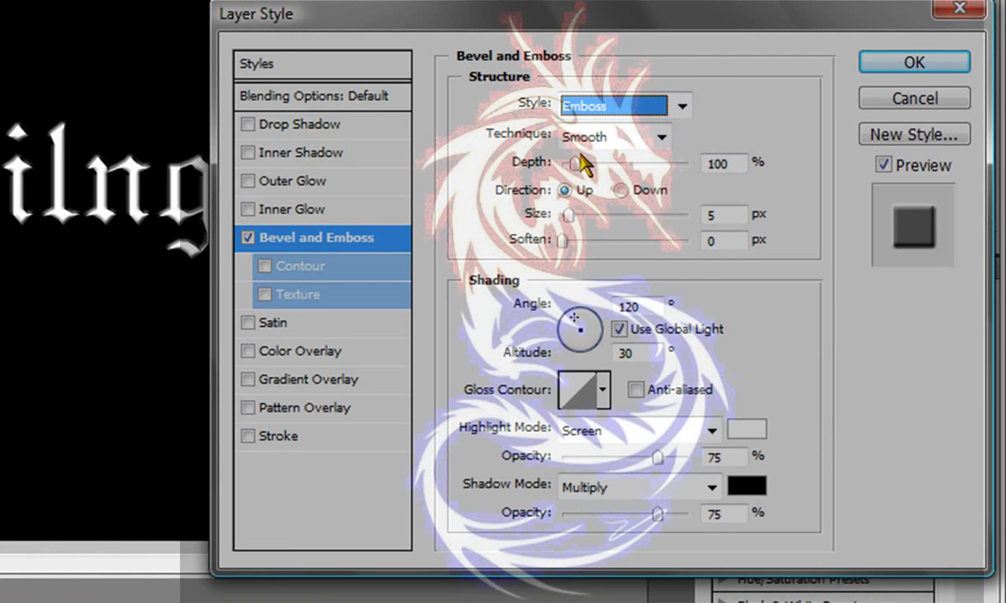
left_click_drag(579, 170, 595, 172)
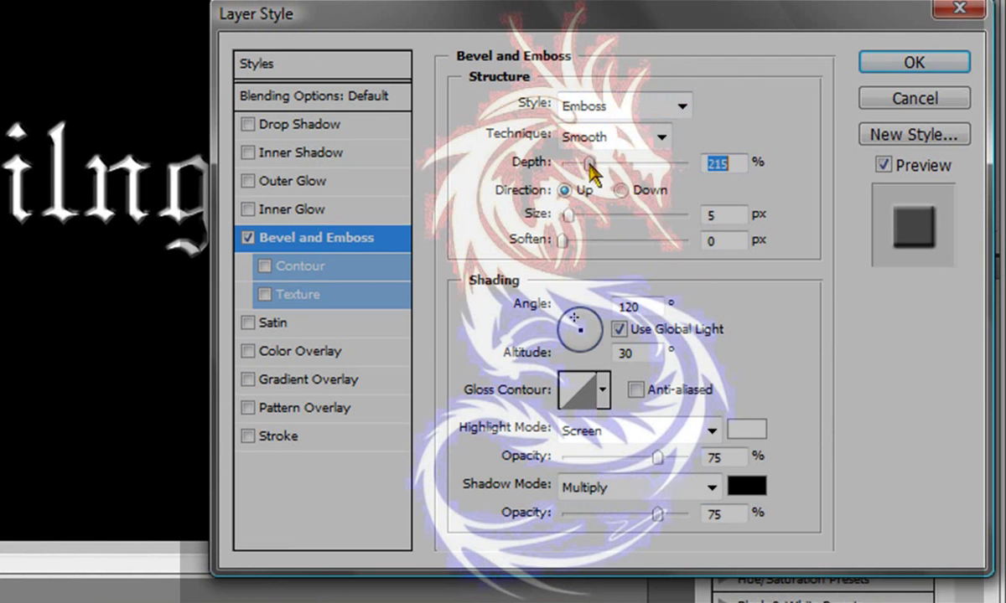
left_click_drag(572, 214, 578, 219)
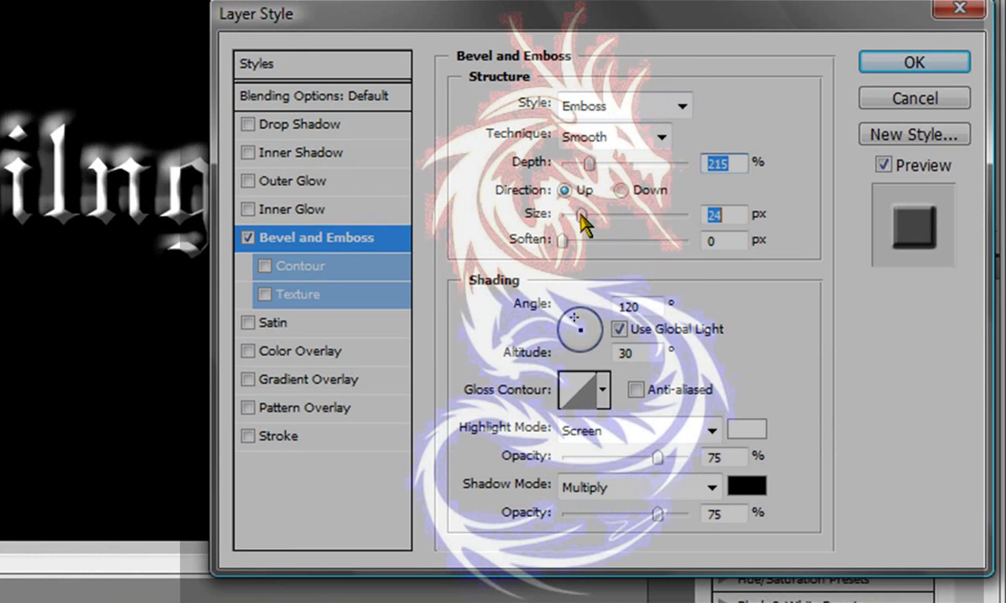
left_click(565, 241)
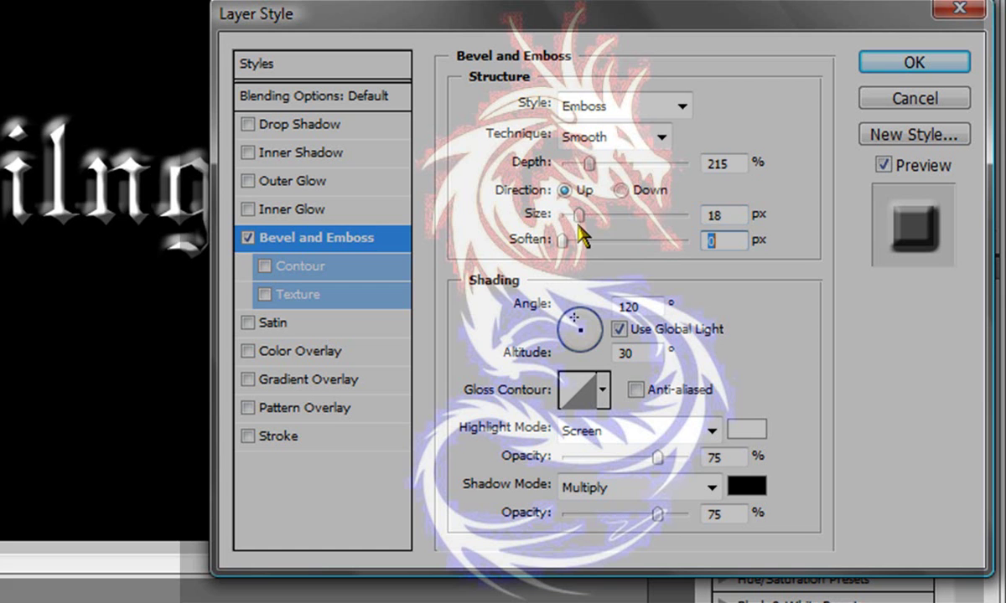
left_click(577, 217)
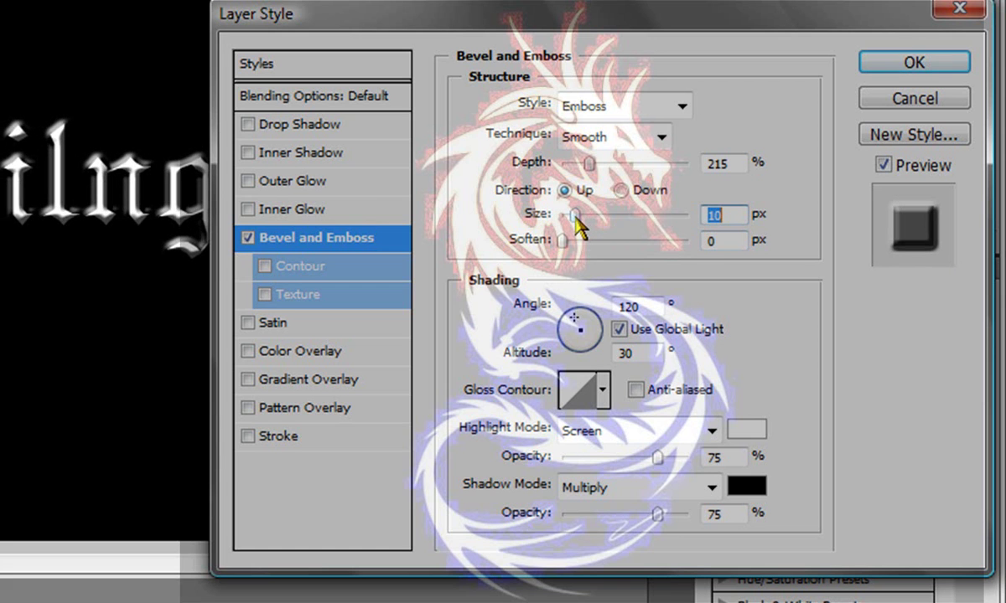
left_click_drag(577, 216, 574, 216)
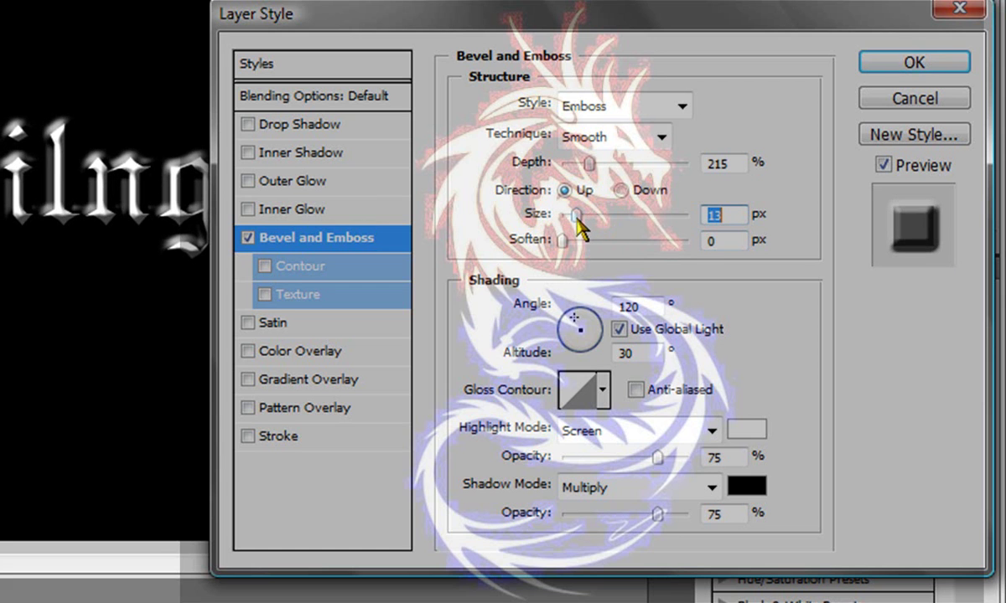
- Turn on Outer Glow in orange ffb400 with 9% spread and 16 px size
left_click(310, 186)
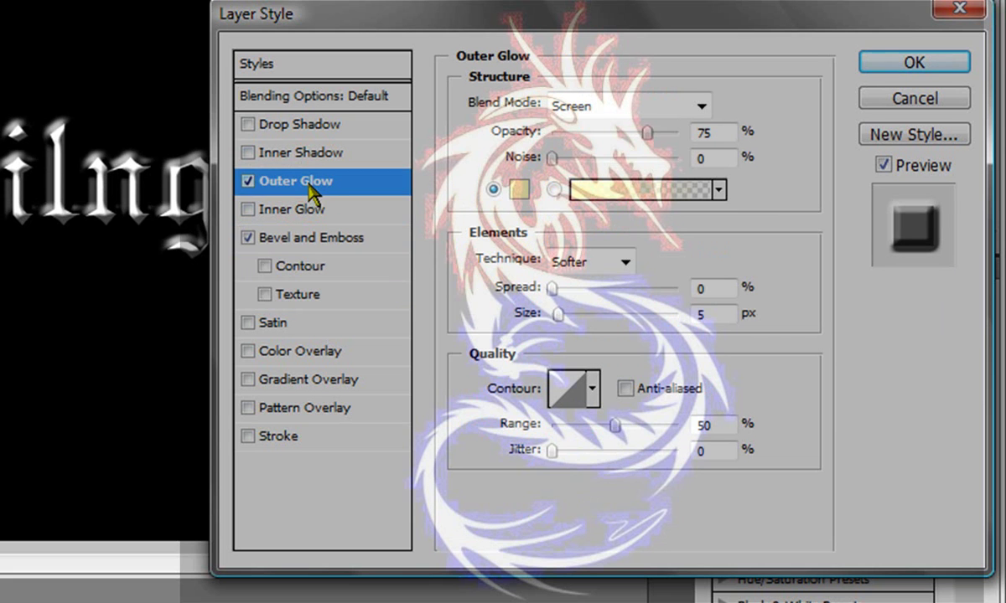
left_click(518, 197)
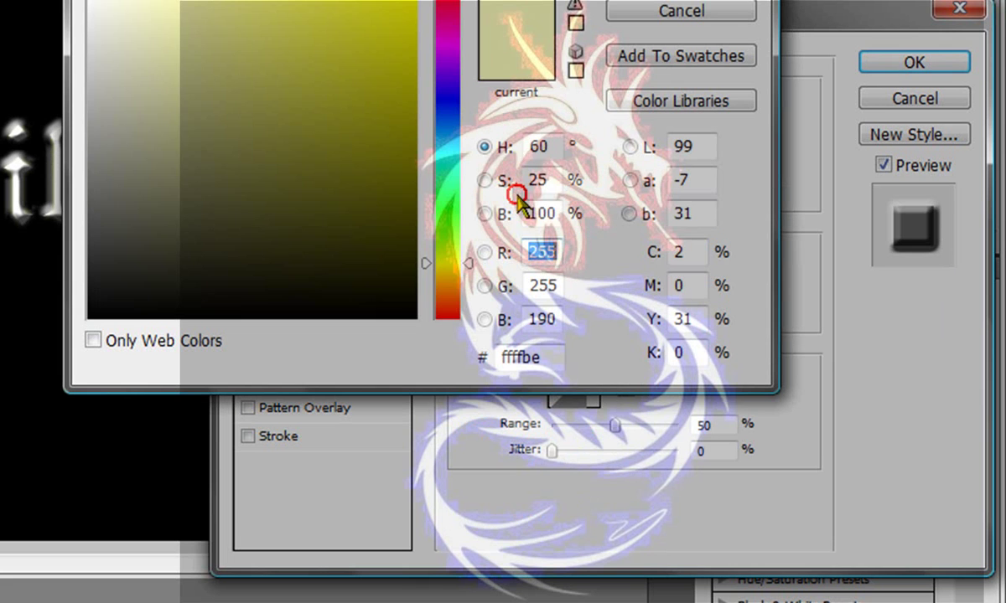
left_click(475, 253)
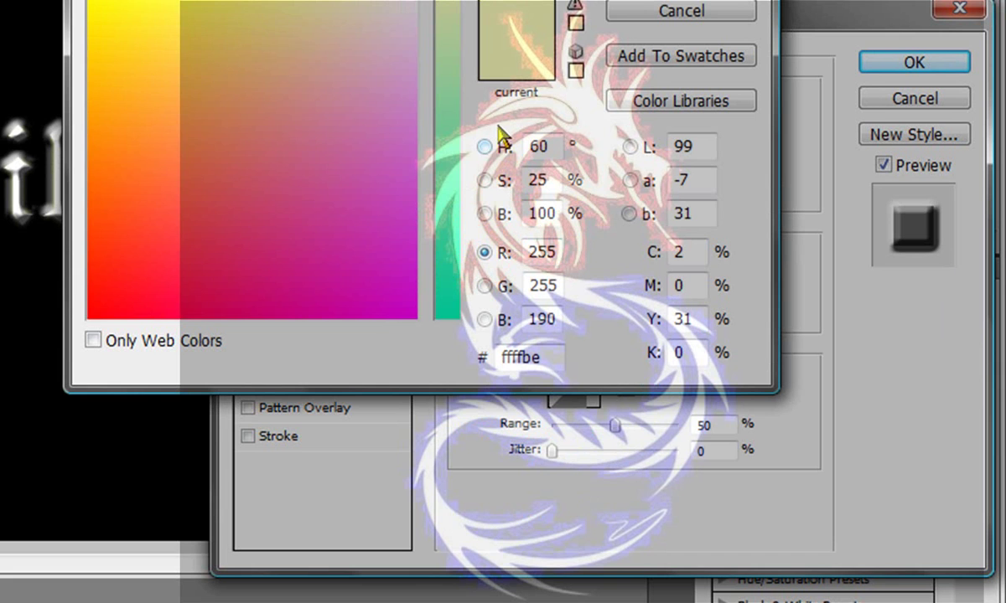
left_click(483, 147)
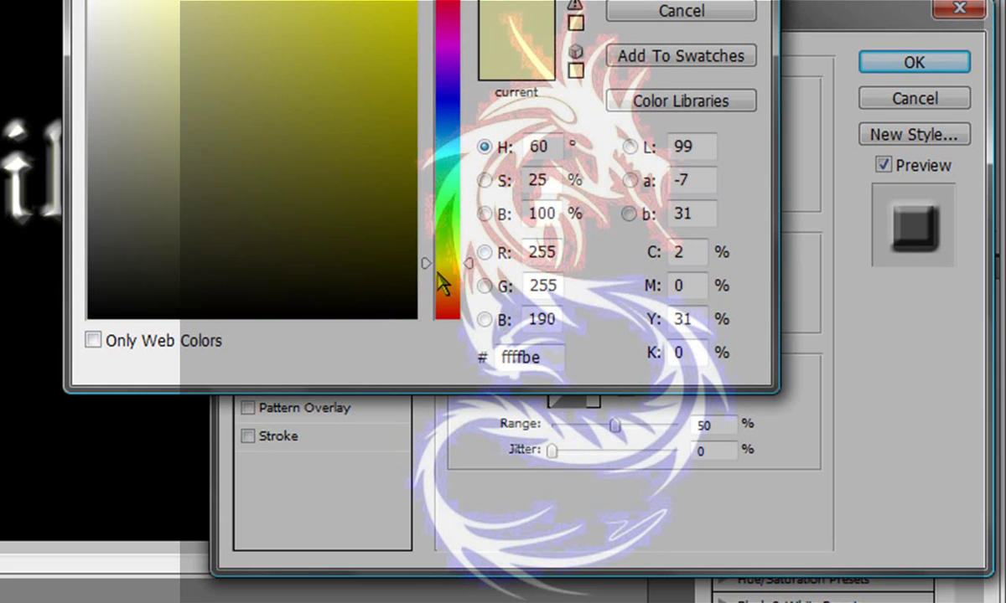
left_click_drag(442, 285, 442, 275)
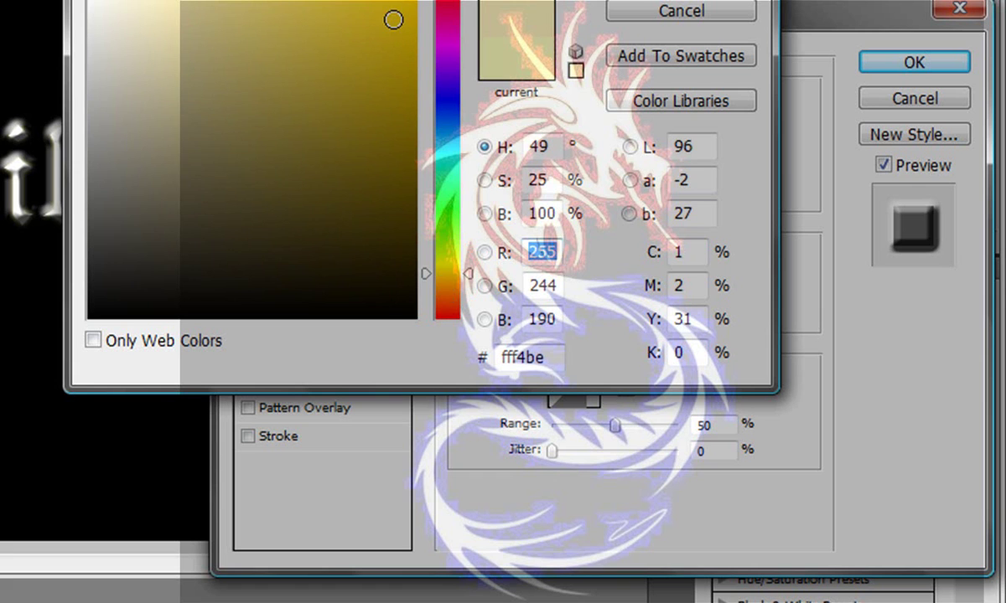
left_click_drag(393, 17, 418, 2)
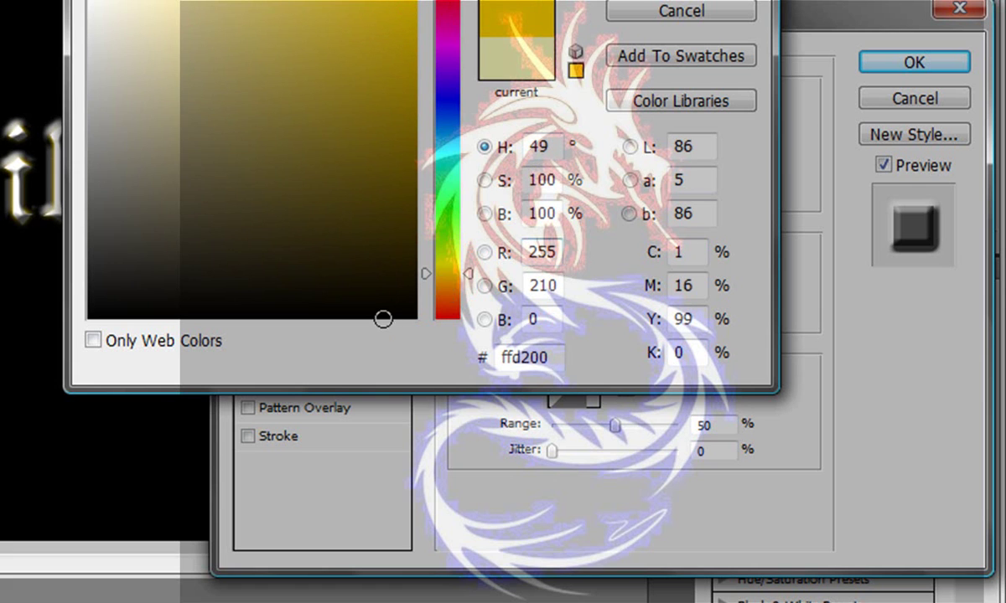
left_click(448, 283)
left_click_drag(445, 273, 448, 279)
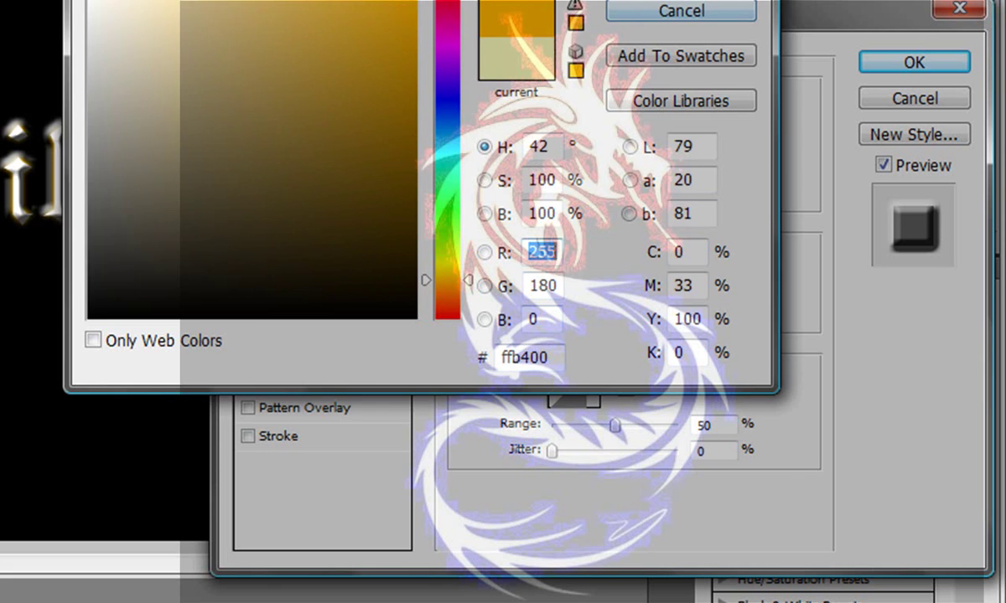
left_click(651, 9)
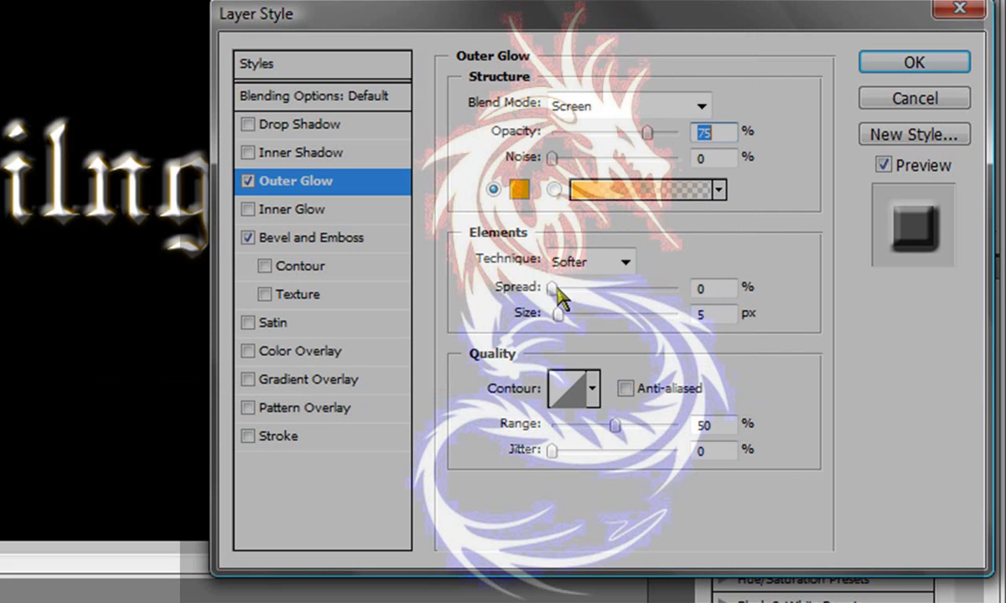
left_click(553, 287)
left_click_drag(553, 287, 570, 313)
left_click(555, 313)
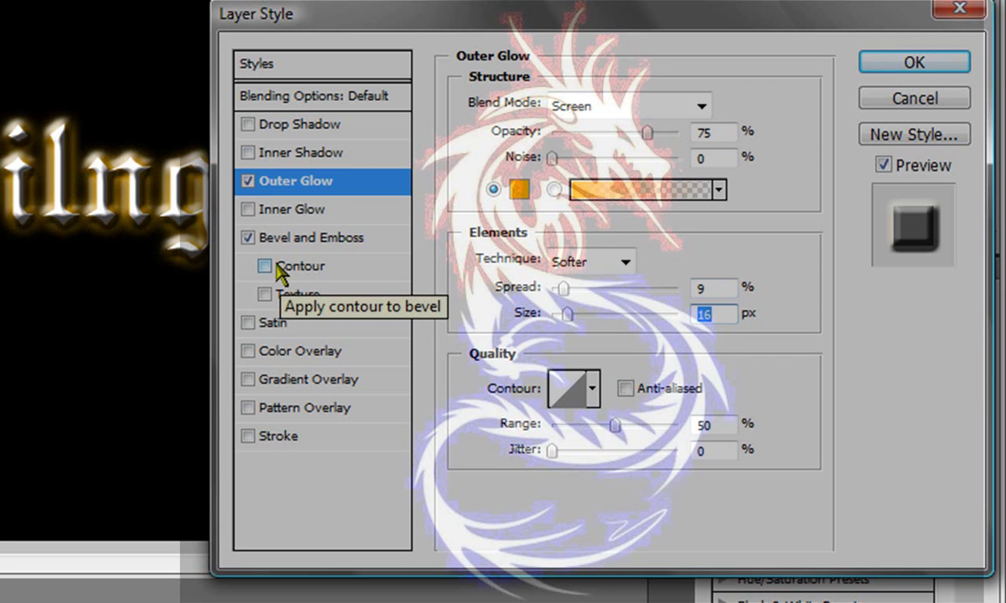
- Enable Inner Shadow with 100% noise, 196 px size, 36 px distance, 20% choke, 75% opacity
left_click(308, 154)
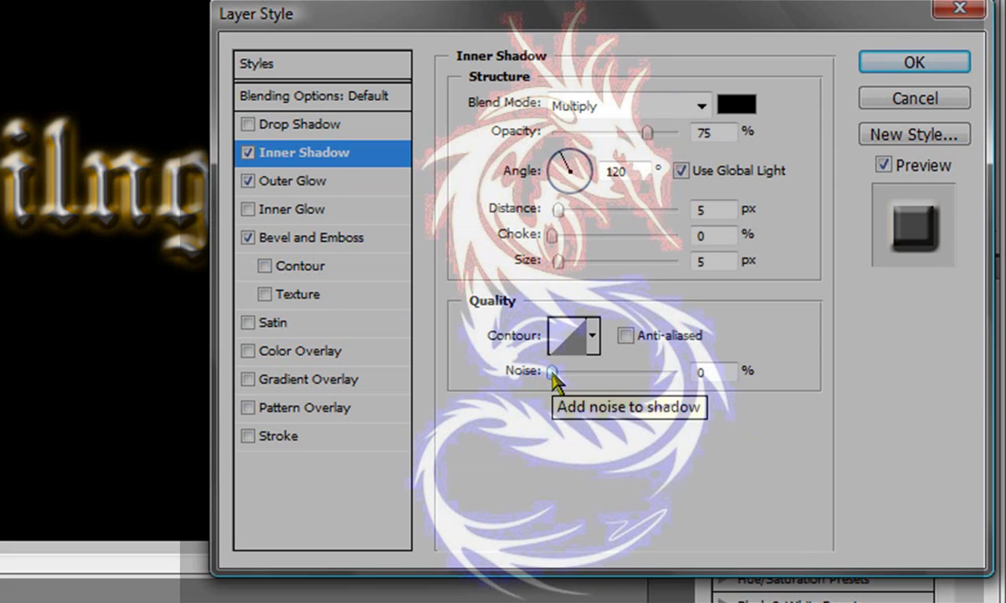
left_click_drag(552, 374, 968, 350)
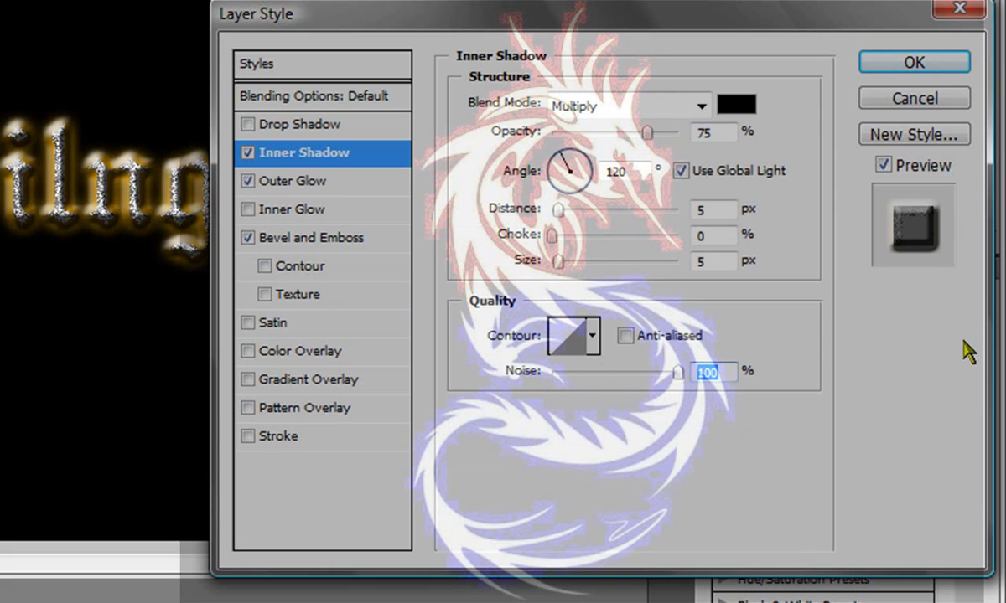
left_click_drag(556, 260, 654, 266)
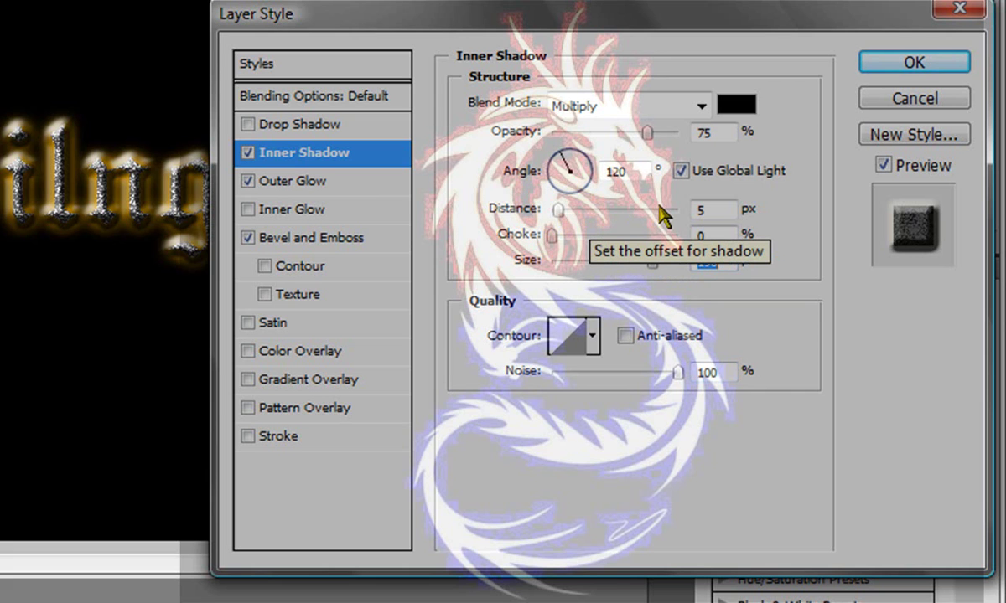
left_click_drag(557, 209, 597, 211)
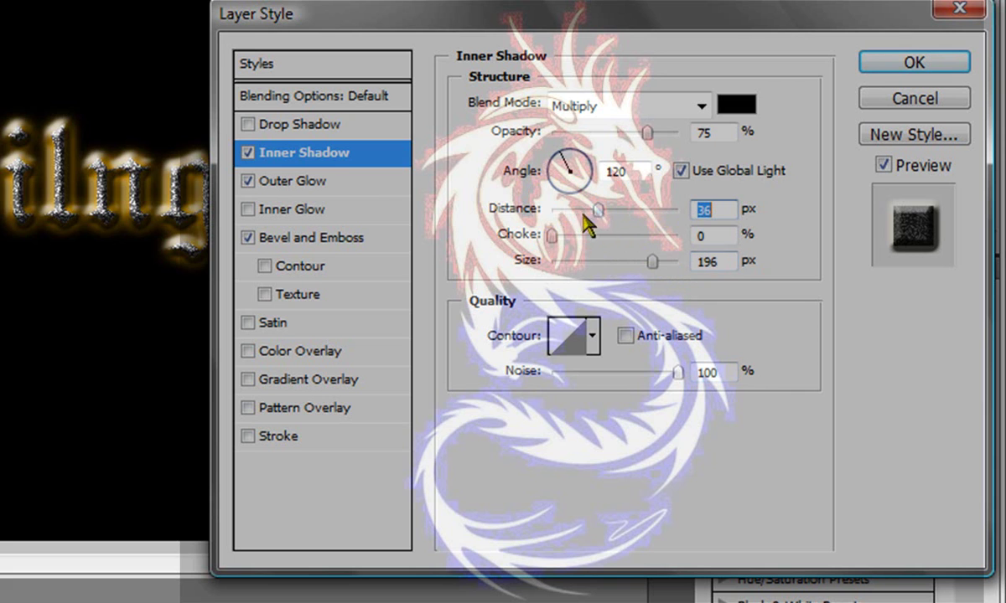
left_click(554, 241)
left_click_drag(565, 237, 577, 239)
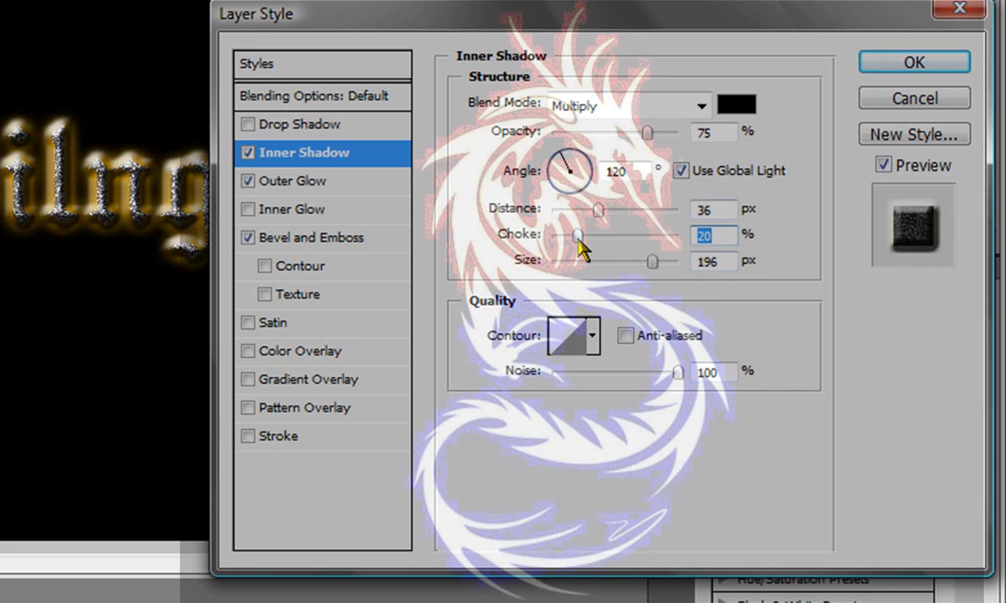
left_click_drag(647, 133, 676, 132)
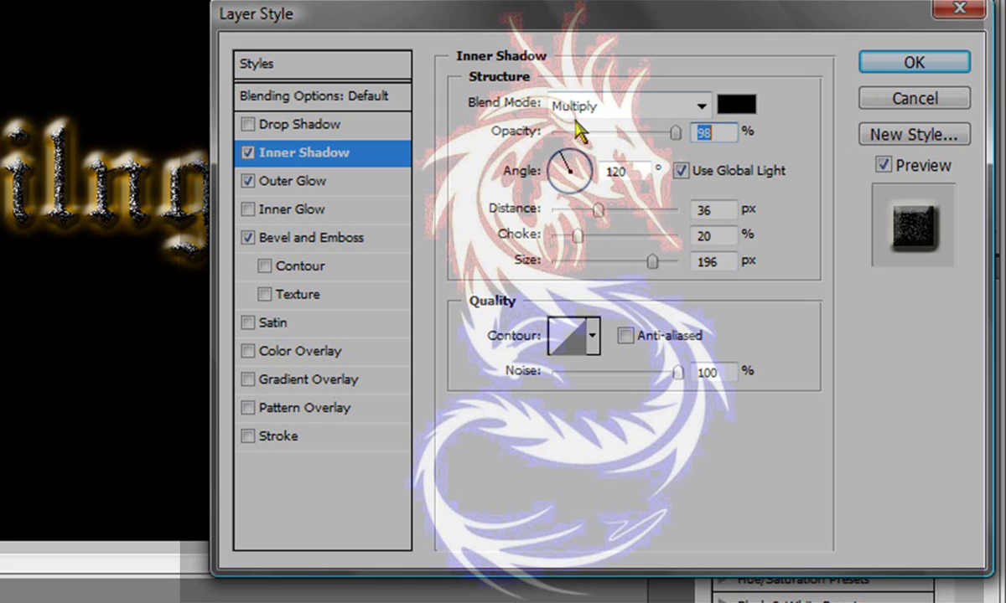
type("75")
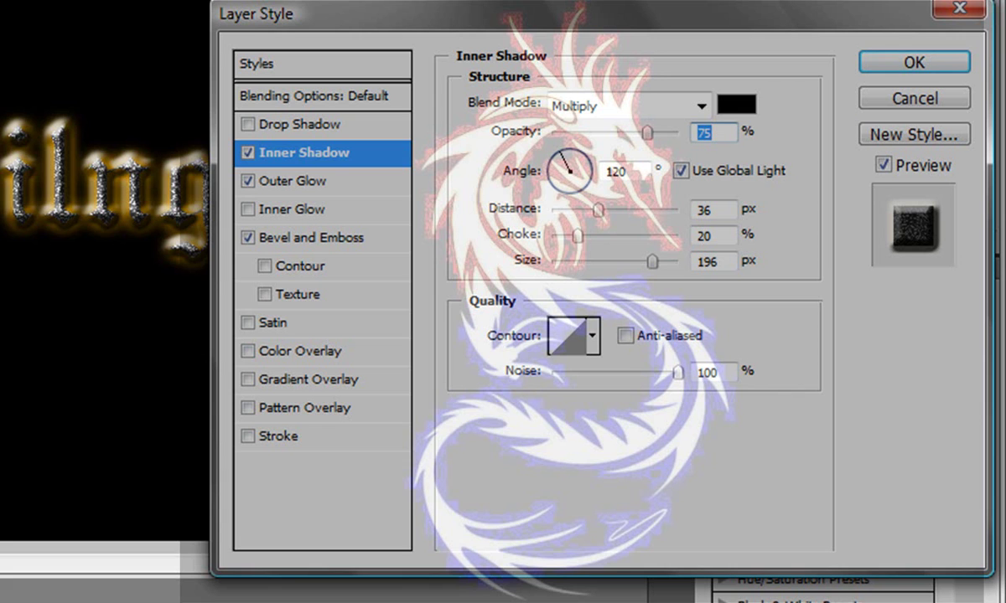
right_click(588, 551)
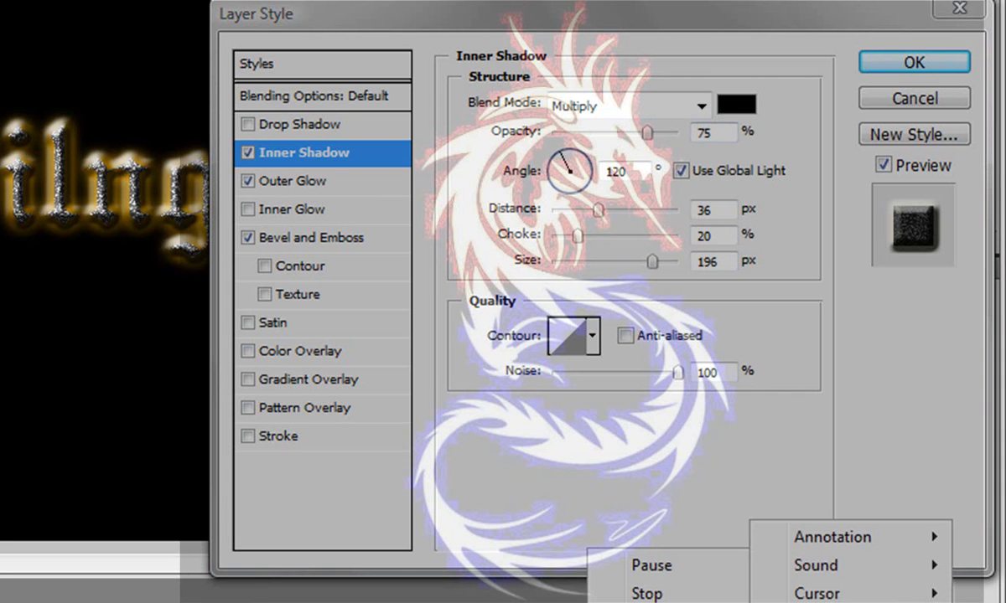
left_click(634, 575)
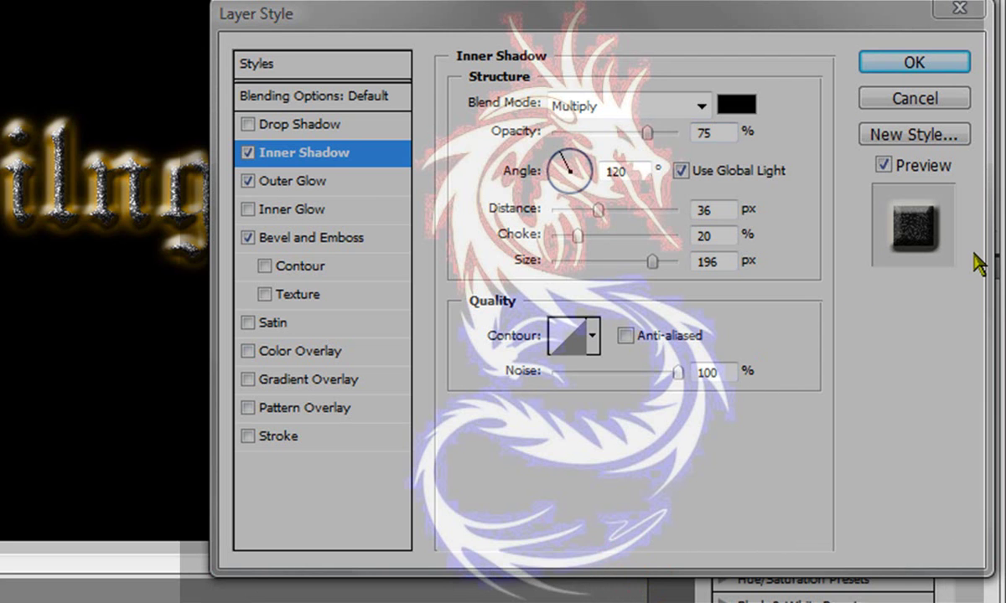
left_click(882, 62)
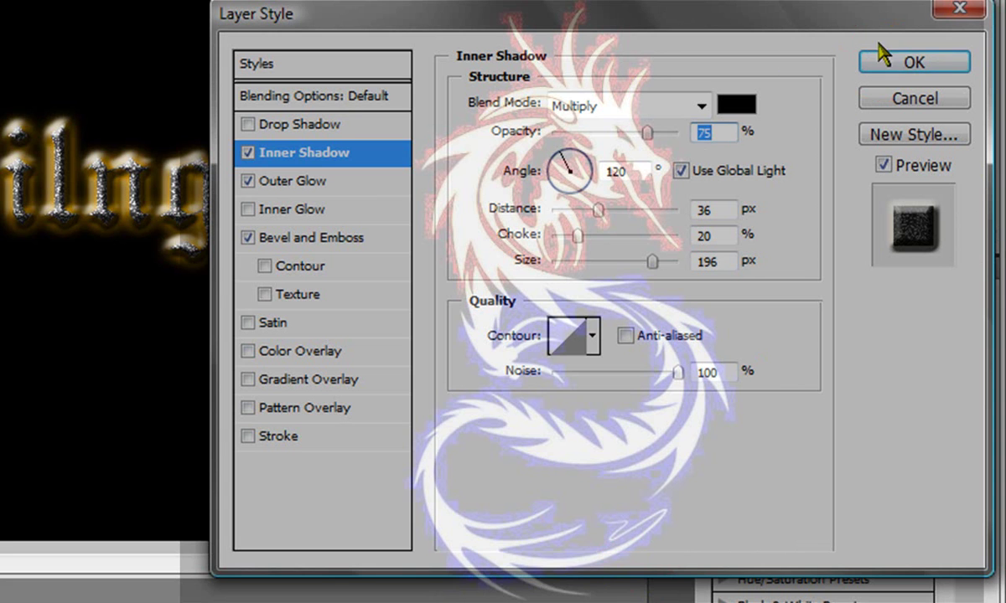
- Apply the Emboss, Outer Glow and Inner Shadow effects to the text
left_click(893, 67)
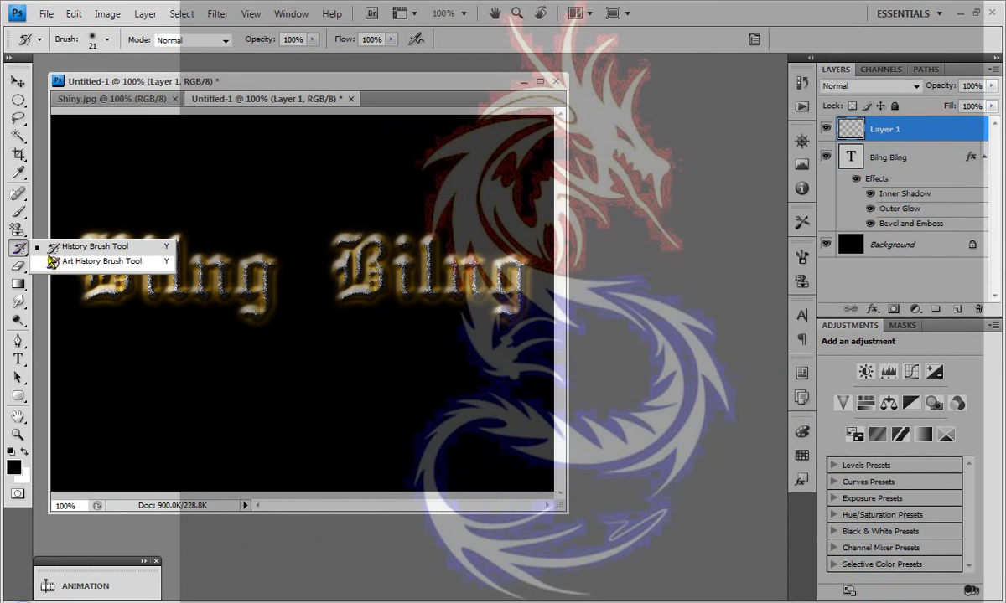
left_click(17, 212)
left_click(12, 216)
left_click(44, 208)
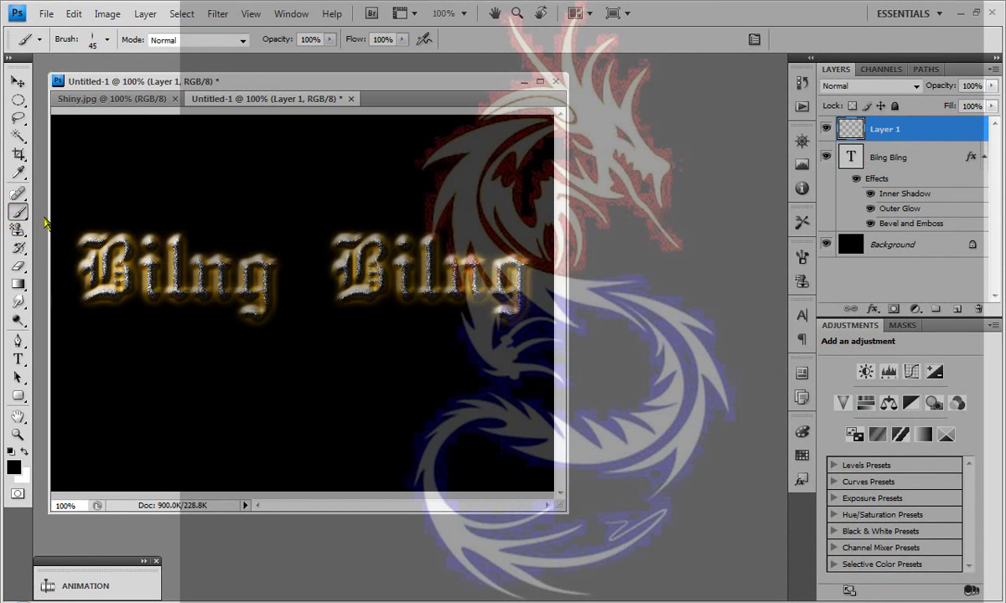
- Load the Sparkle-Brushes-PS set in place of current brushes and pick the 382 px sparkle brush
left_click(108, 40)
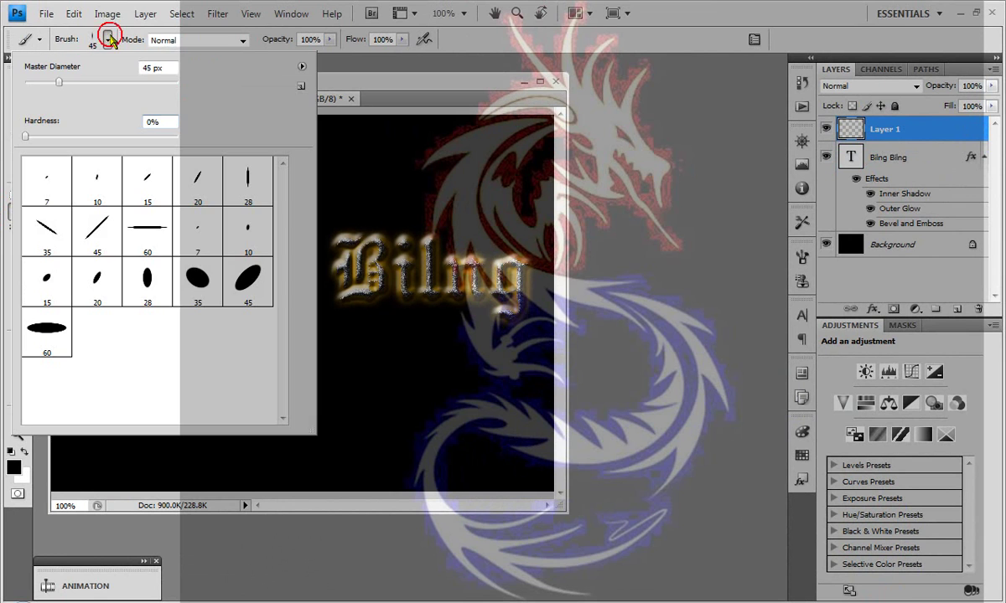
left_click(302, 66)
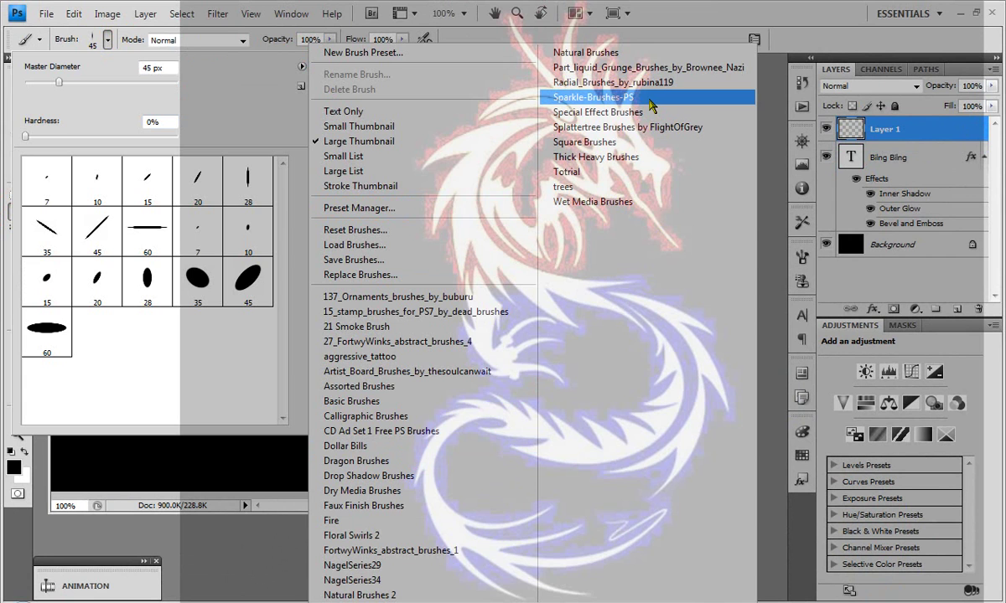
left_click(650, 99)
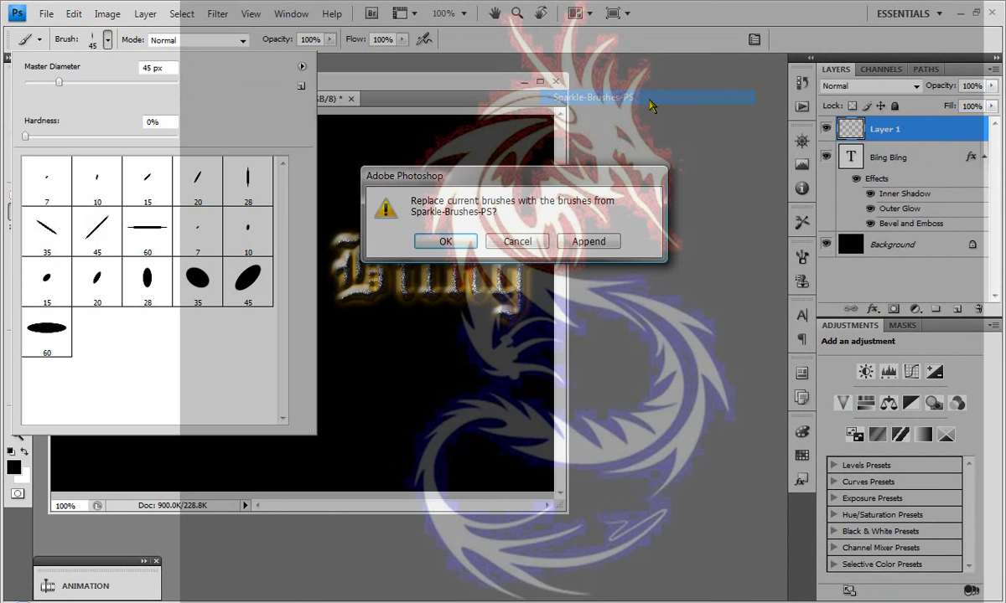
left_click(445, 242)
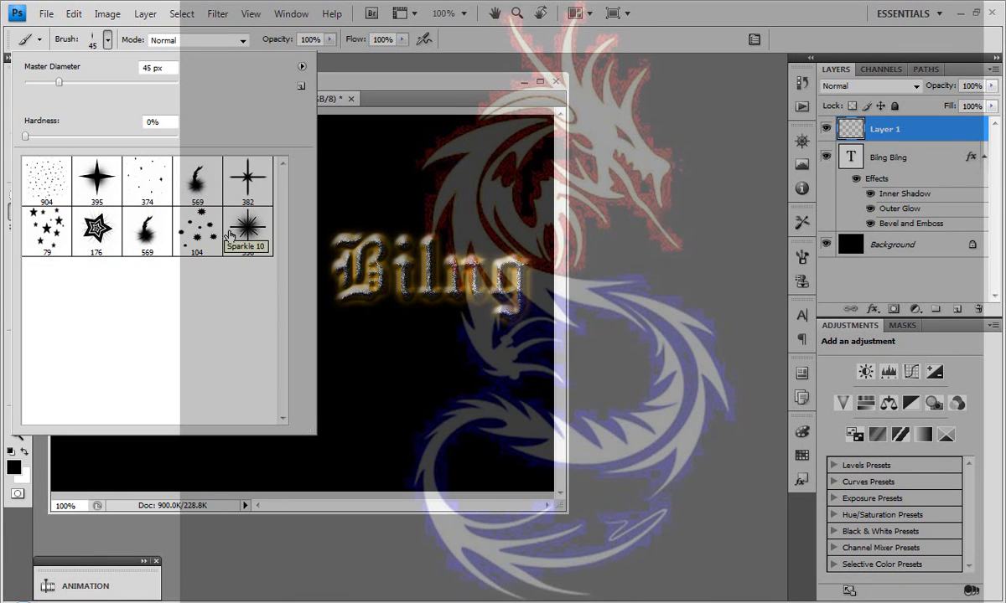
left_click(241, 184)
key("Return")
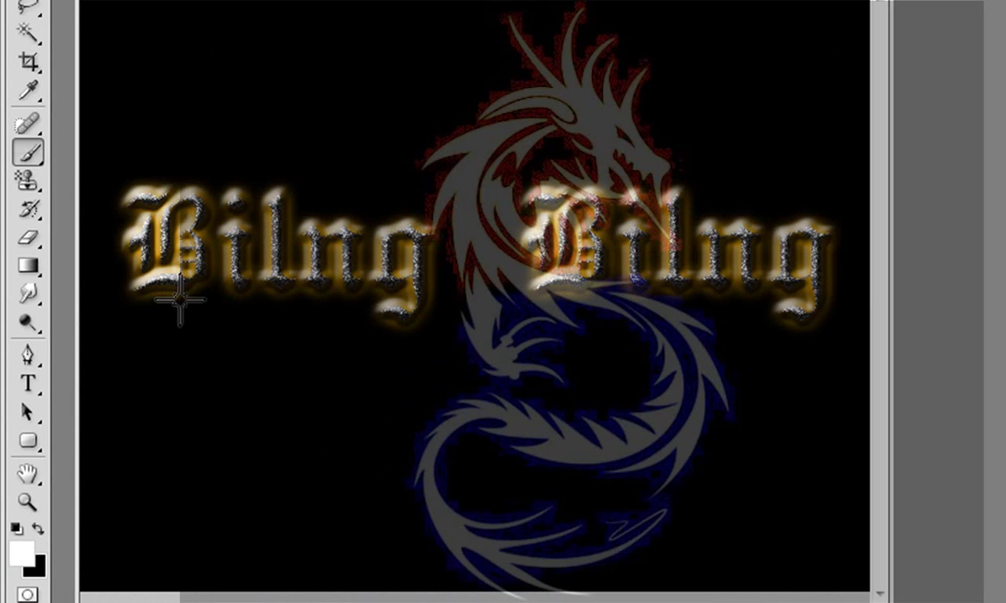
- Stamp twelve white sparkle stars around the letters of both Bilng words
left_click(421, 235)
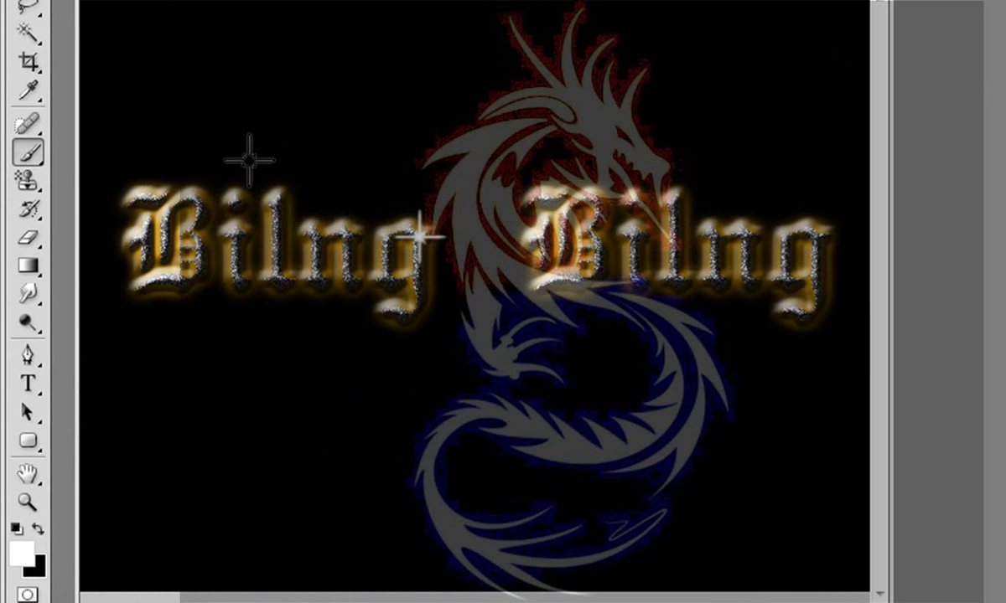
left_click(139, 194)
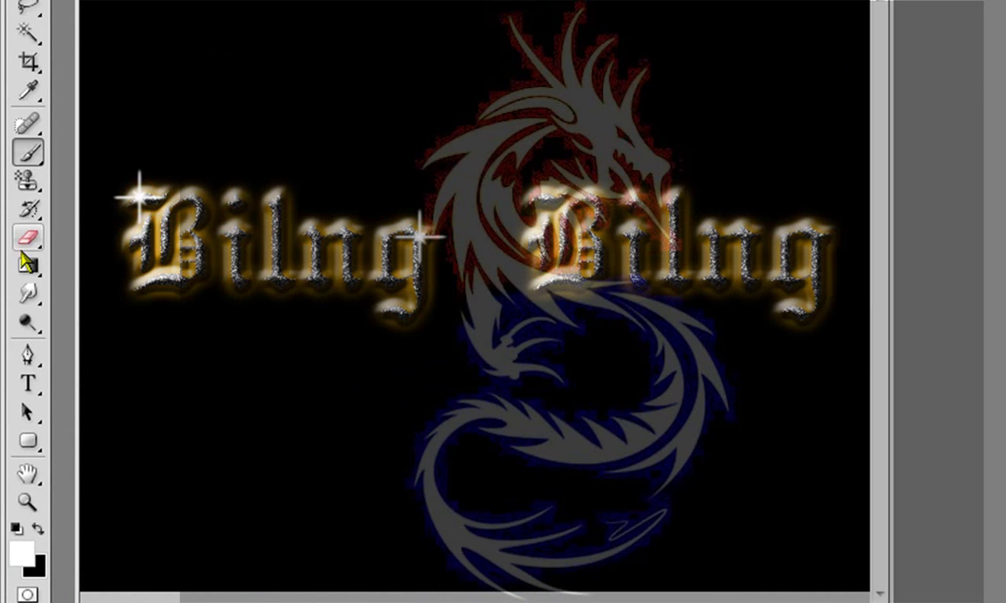
left_click(173, 285)
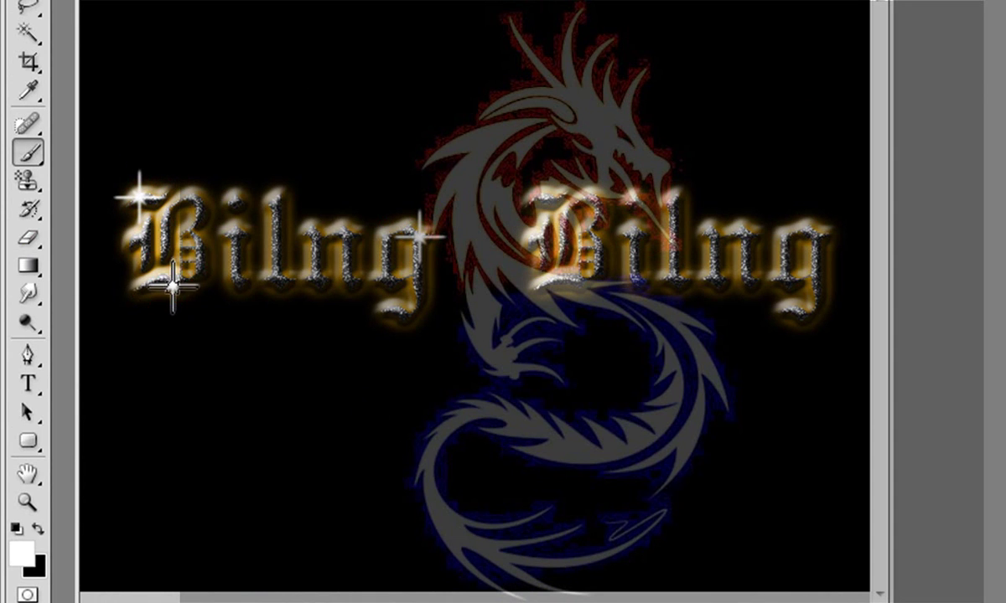
left_click(273, 204)
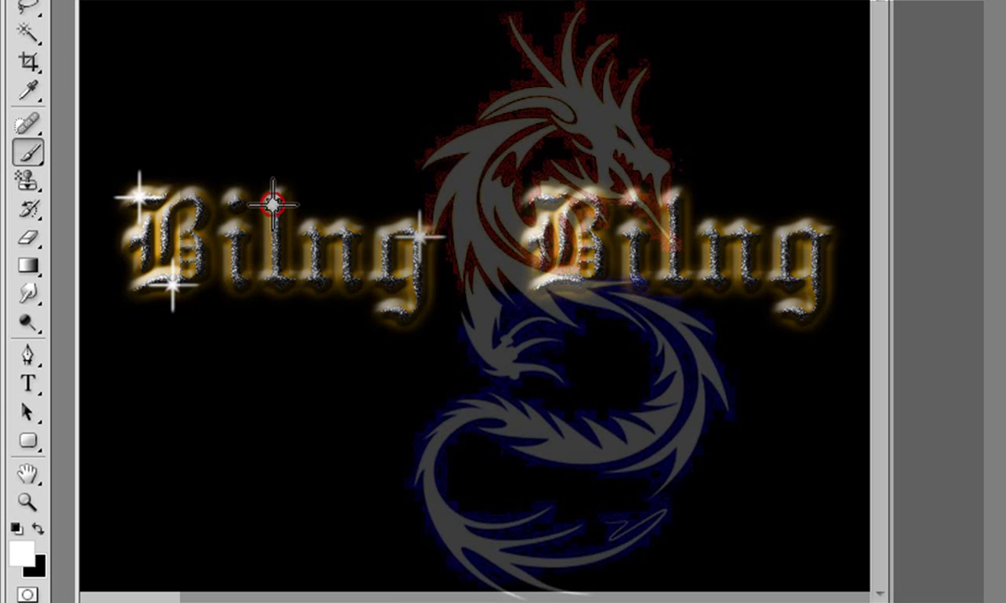
left_click(317, 280)
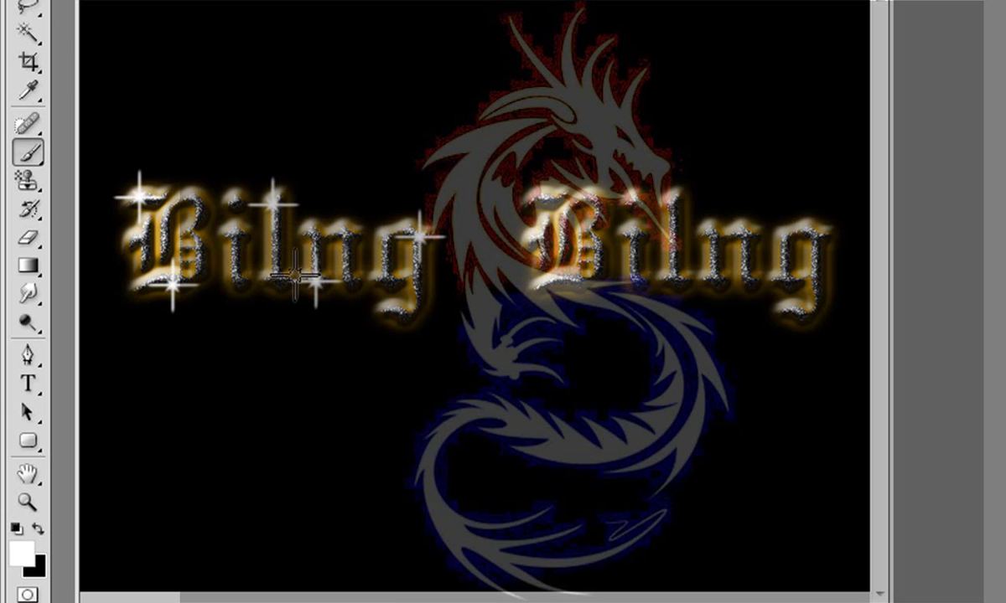
left_click(541, 199)
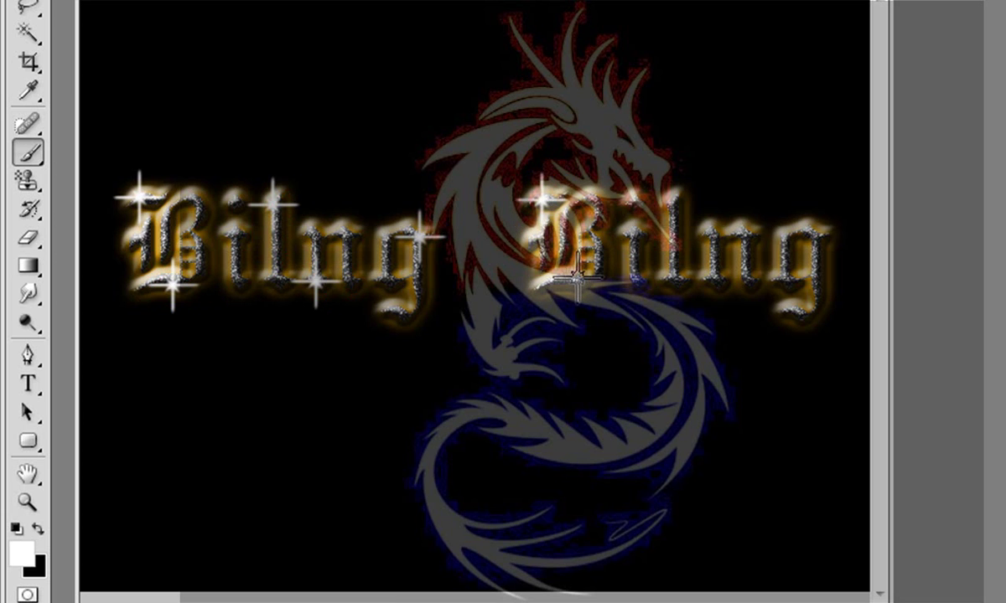
left_click(576, 283)
left_click(628, 201)
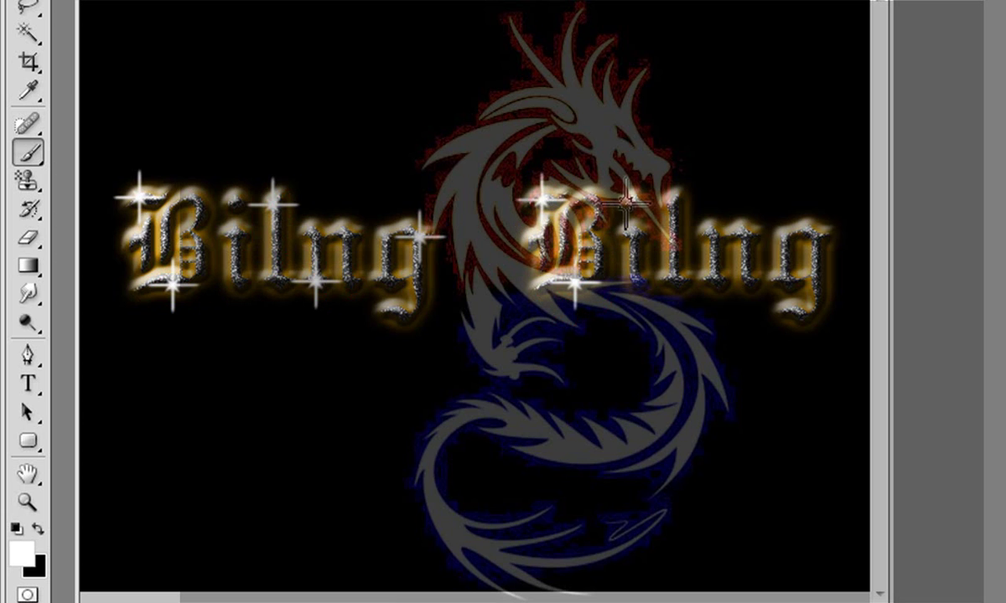
left_click(708, 240)
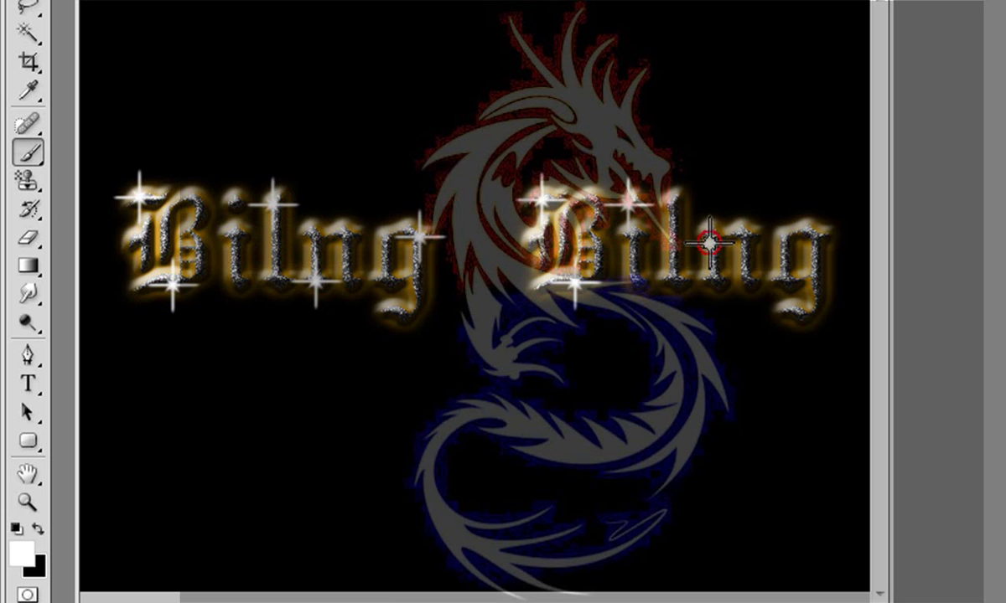
left_click(753, 285)
left_click(796, 313)
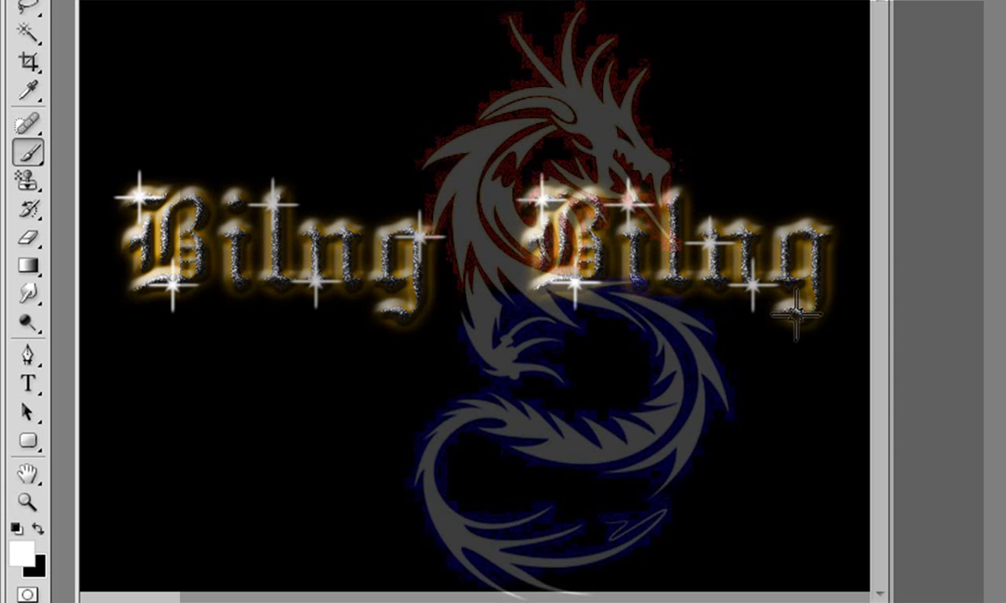
left_click(814, 243)
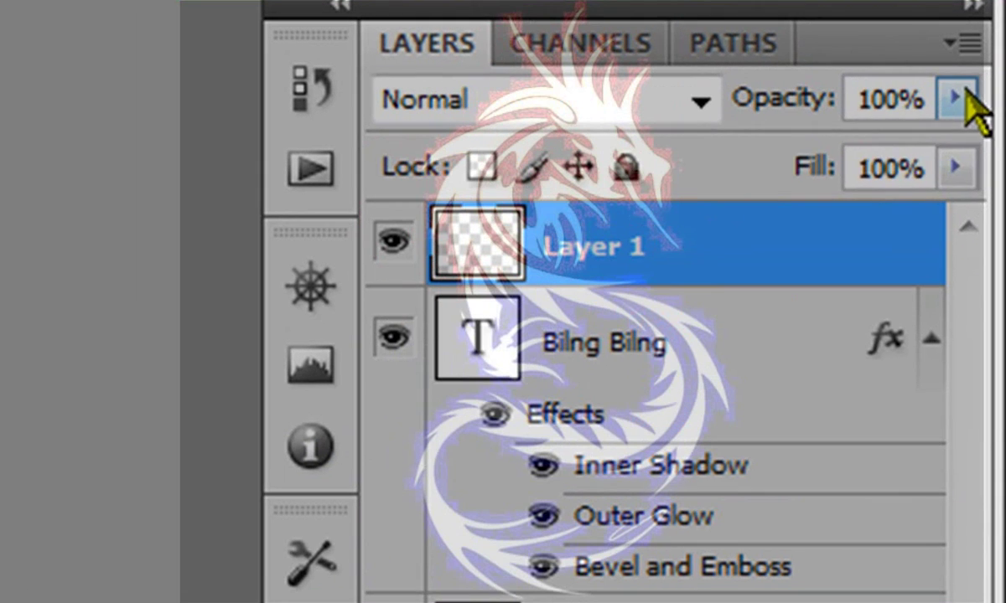
- Set Layer 1's opacity to 50%, then Ctrl-select the Bling Bling text layer as well
left_click(984, 88)
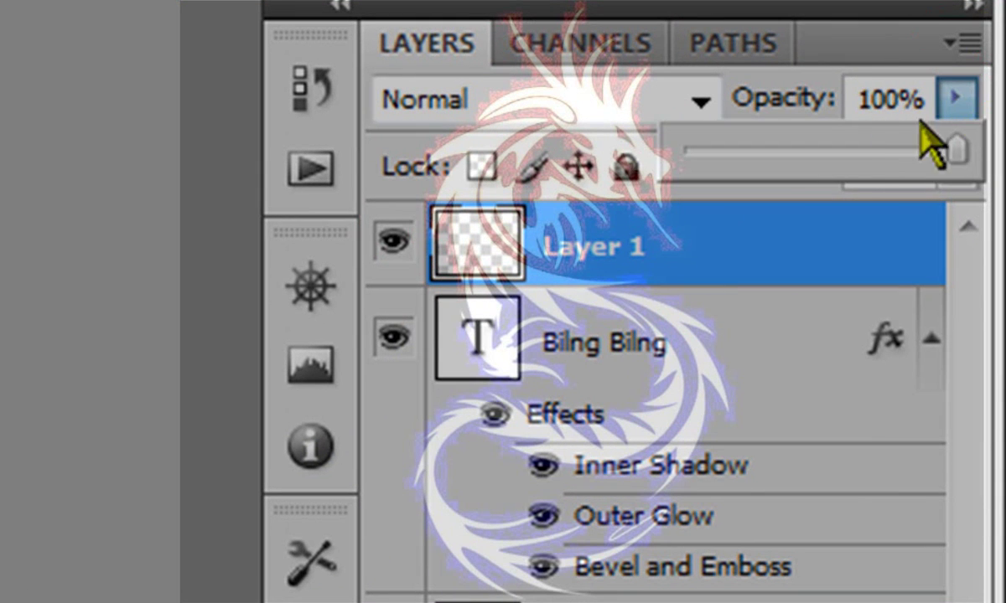
left_click_drag(972, 106, 936, 116)
left_click_drag(844, 155, 821, 155)
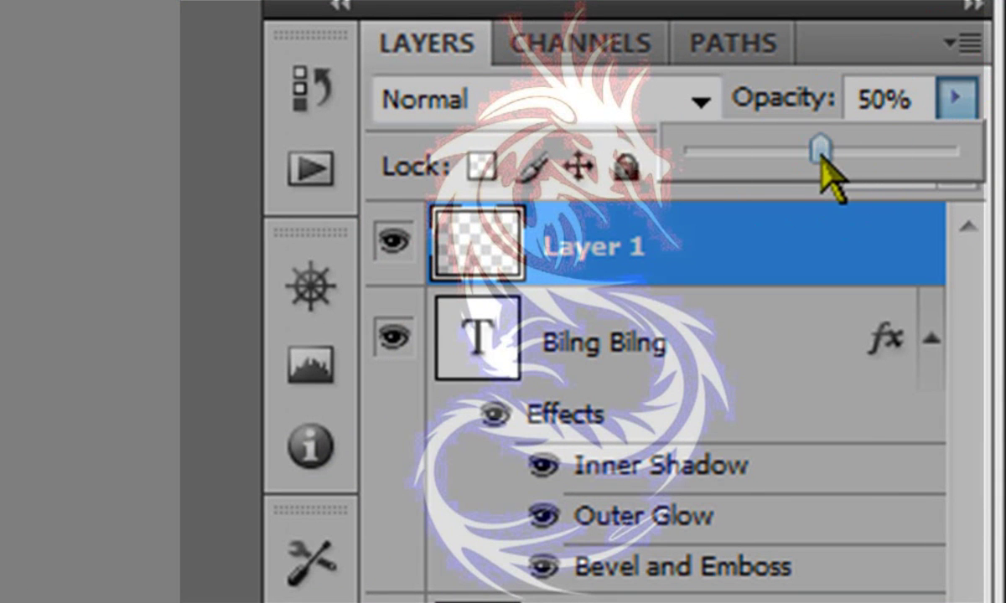
left_click(805, 252)
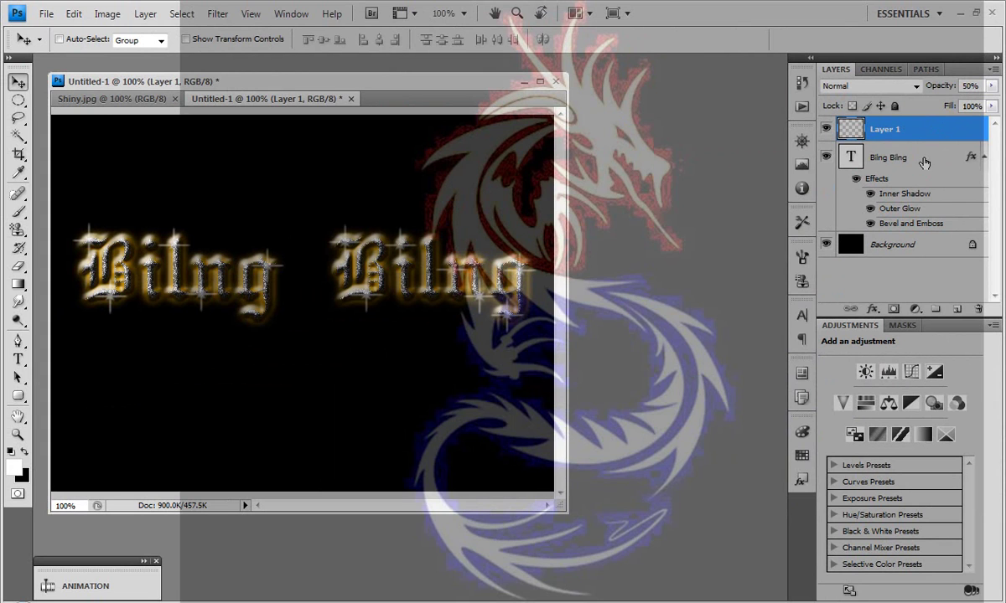
left_click(925, 163, "shift")
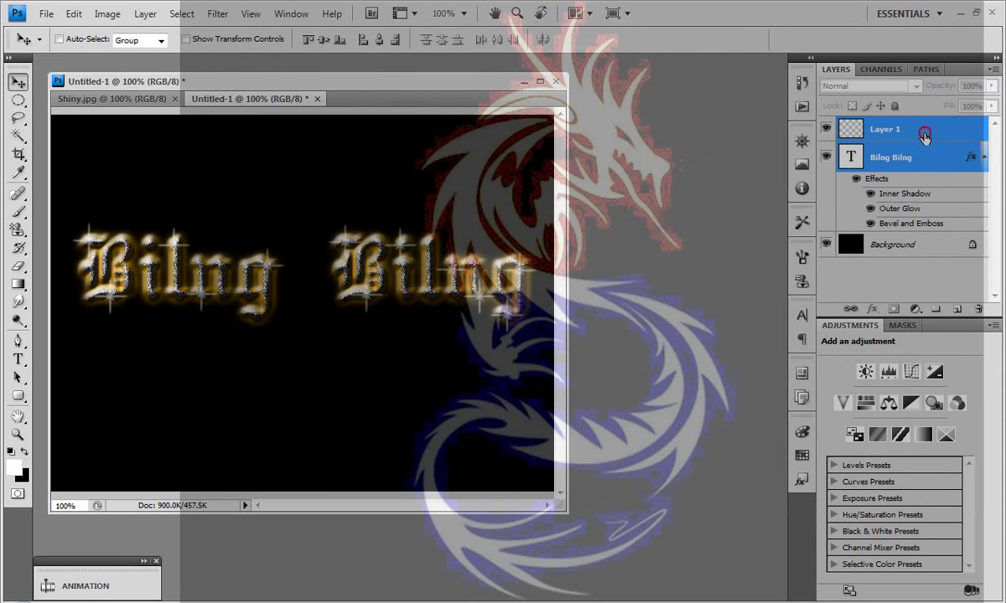
- Duplicate and merge the text and sparkle layers, flip the copy vertically, and move it below the original
left_click_drag(867, 127, 956, 308)
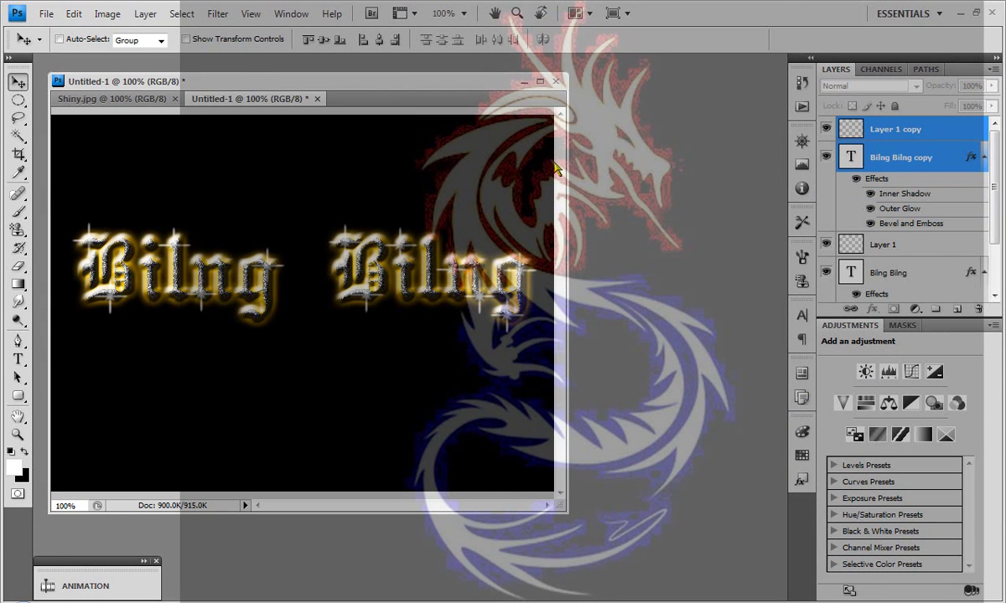
key("ctrl+e")
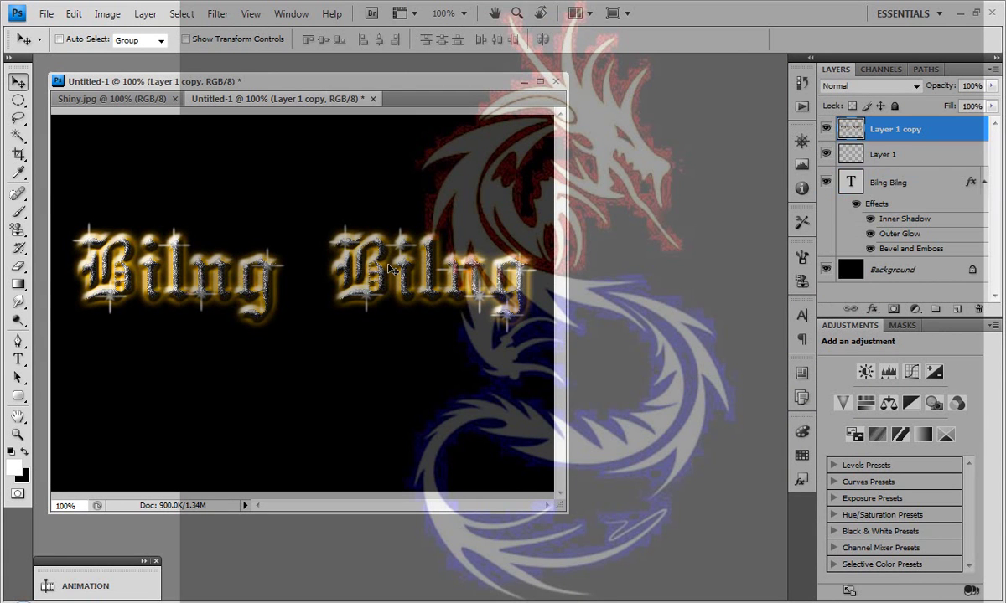
key("ctrl+t")
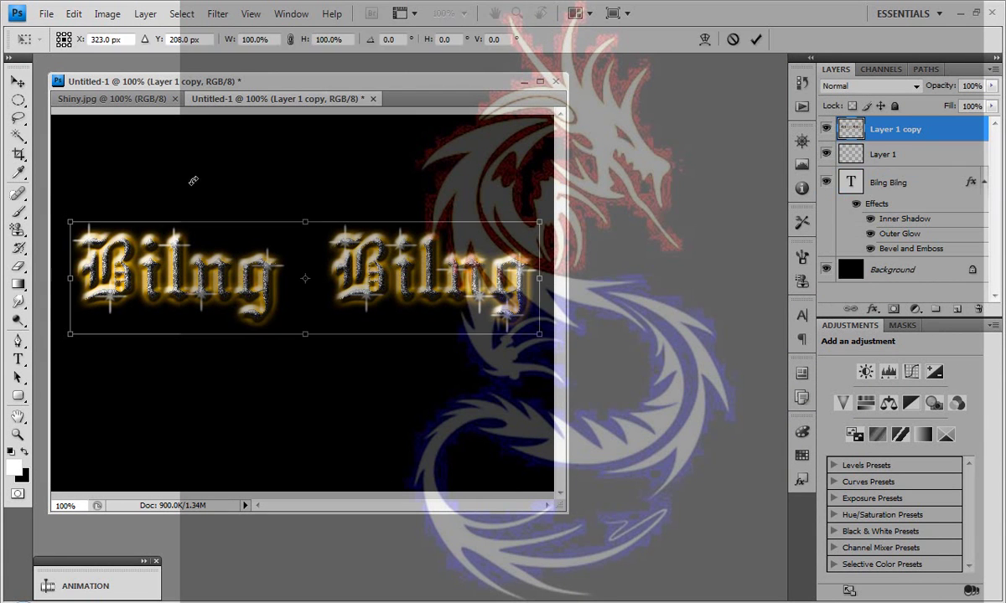
right_click(253, 249)
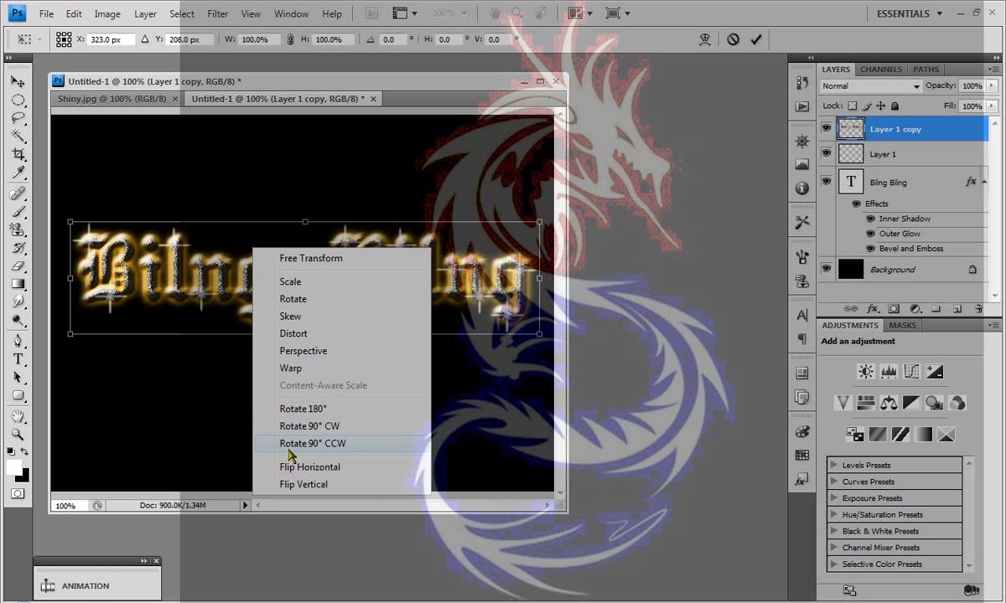
left_click(282, 486)
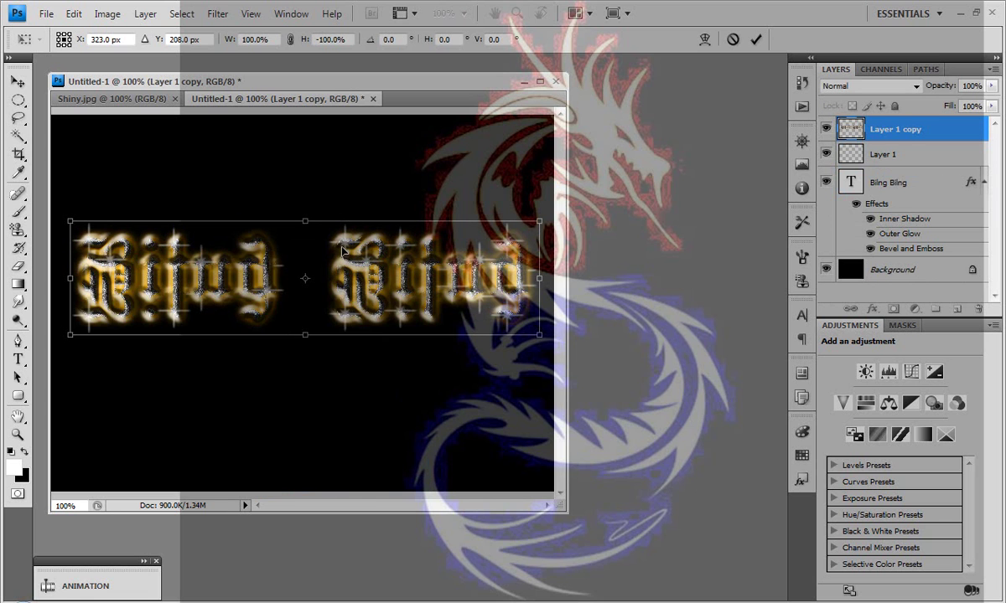
left_click_drag(343, 257, 343, 355)
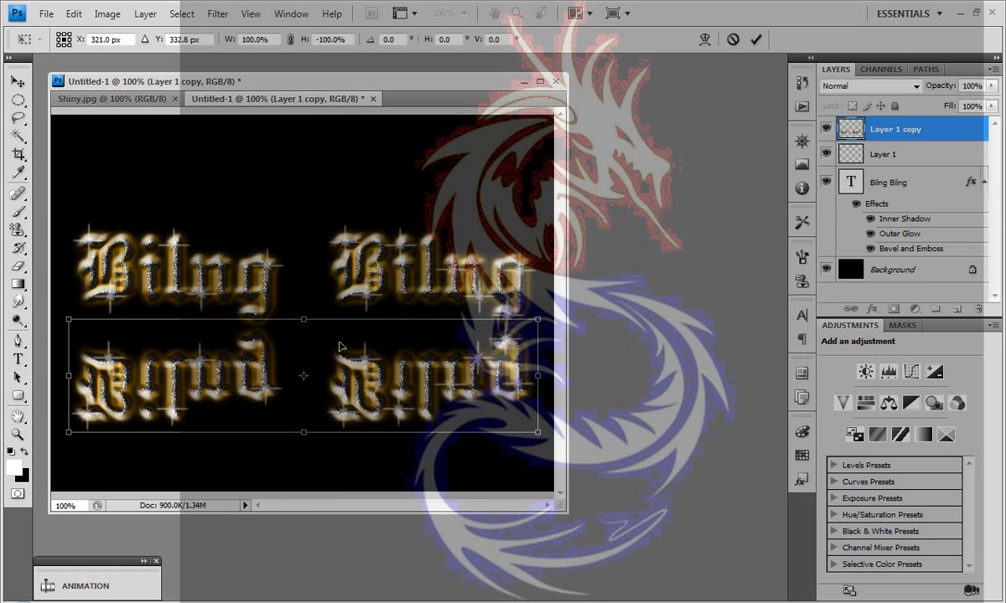
key("Return")
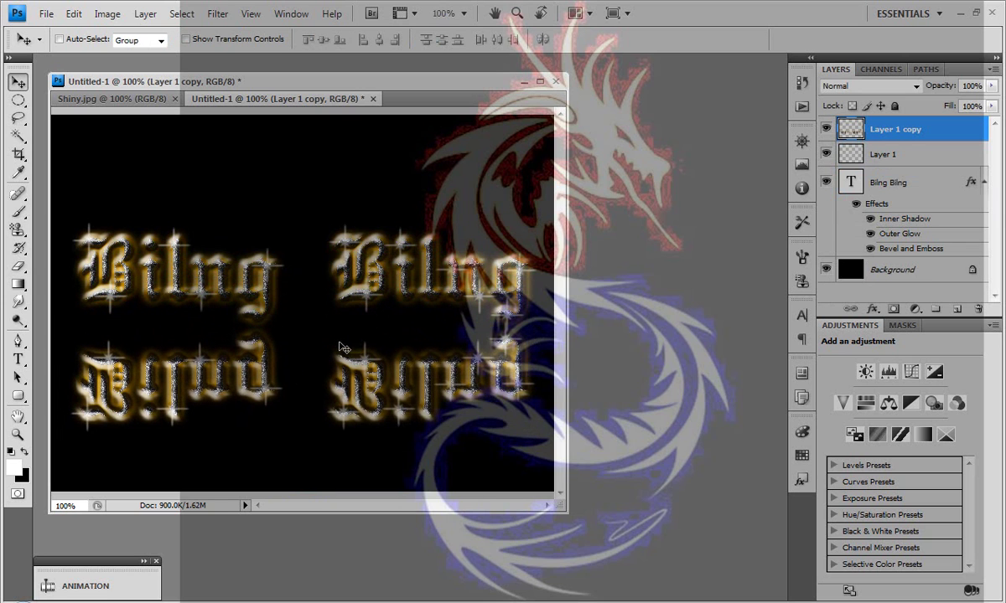
- Fade the flipped copy to 10% opacity as a faint reflection
key("3")
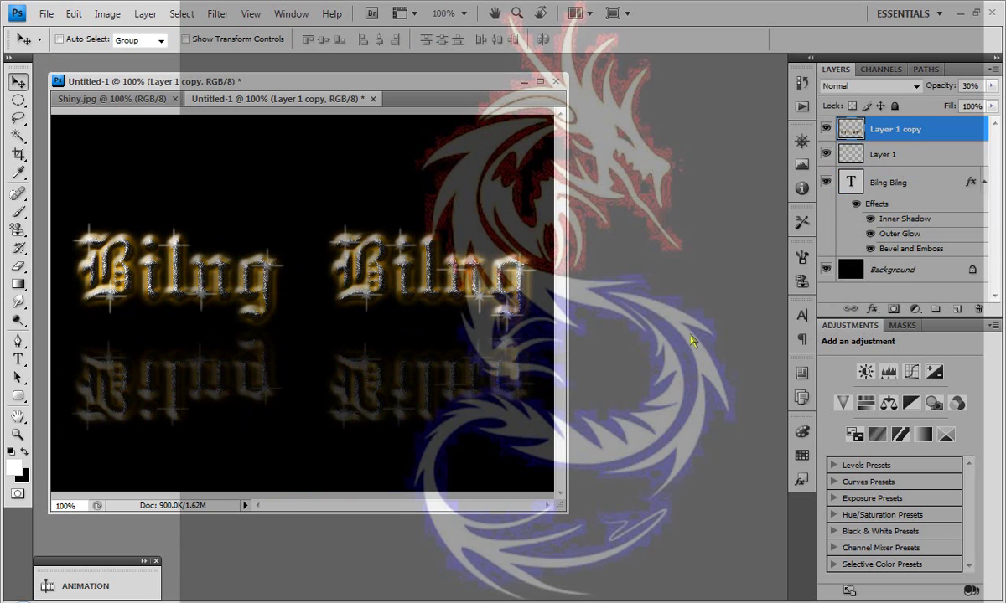
key("2")
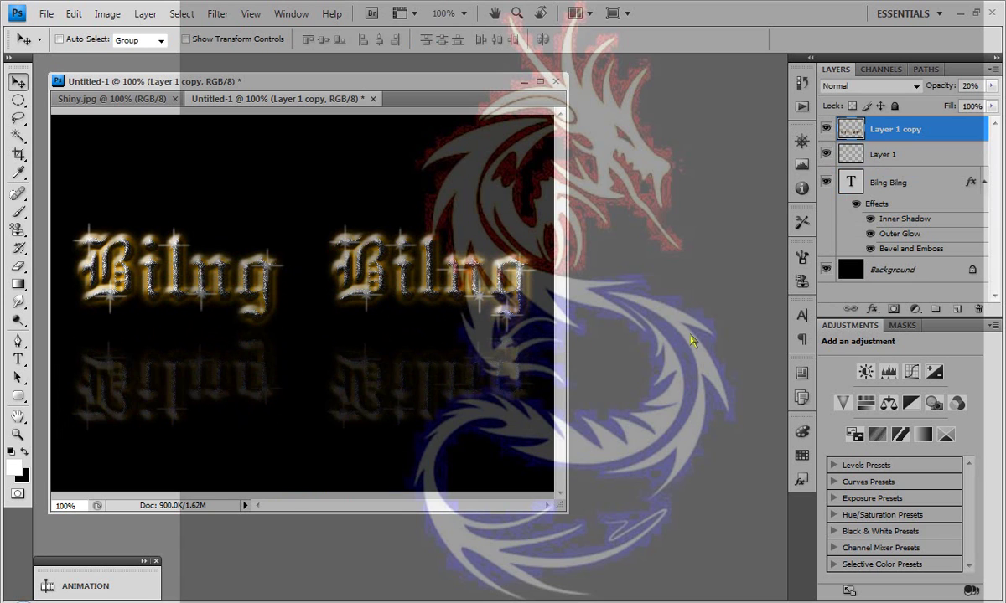
key("1")
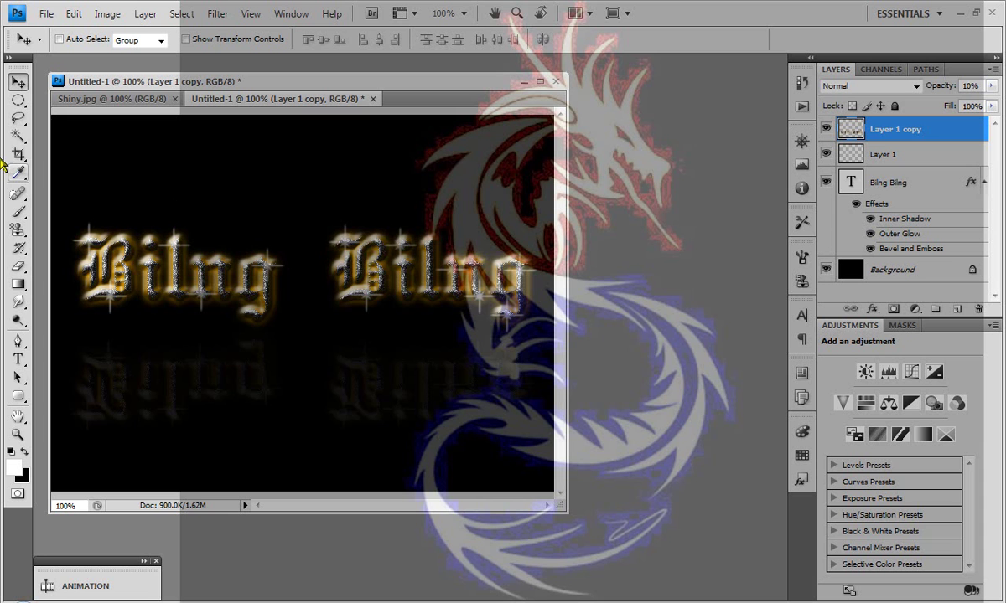